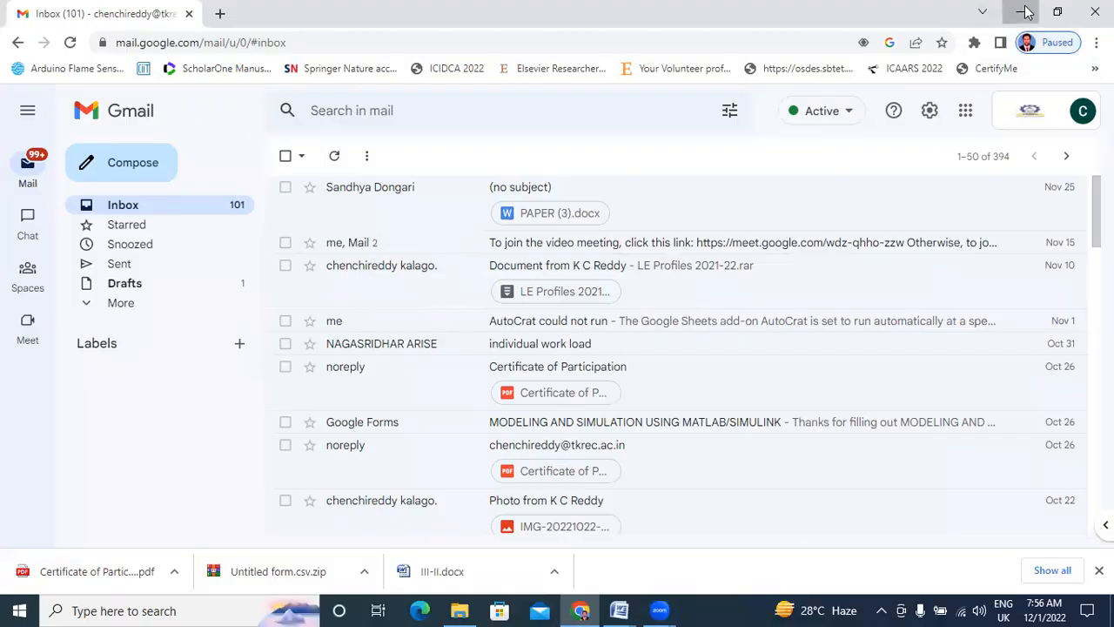
Restore the Gmail browser window and show the Google apps list.
click(581, 610)
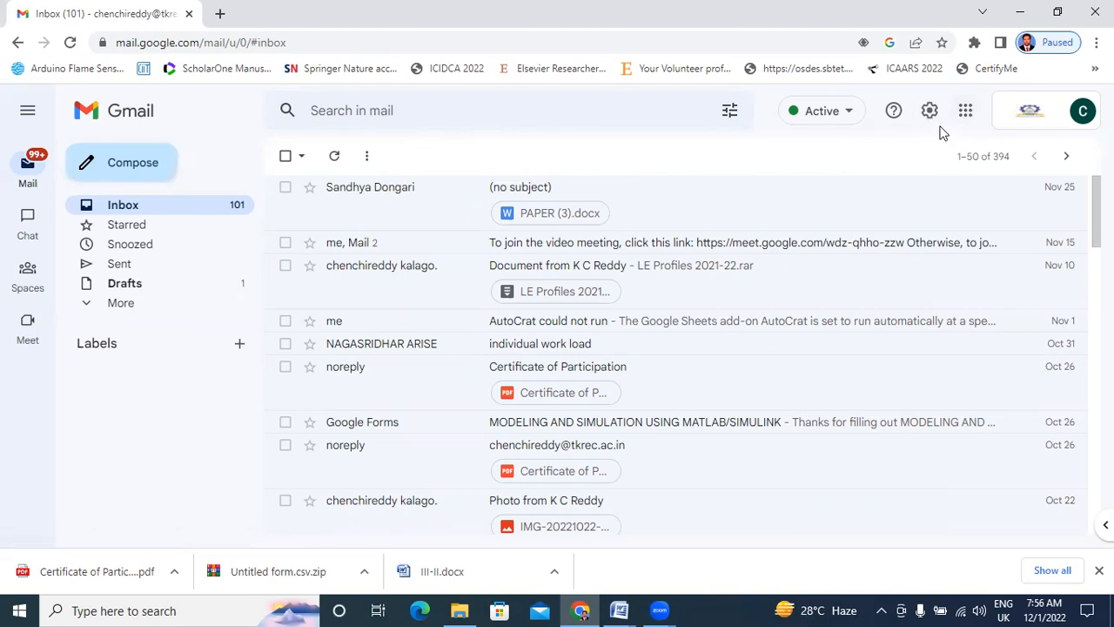
click(967, 115)
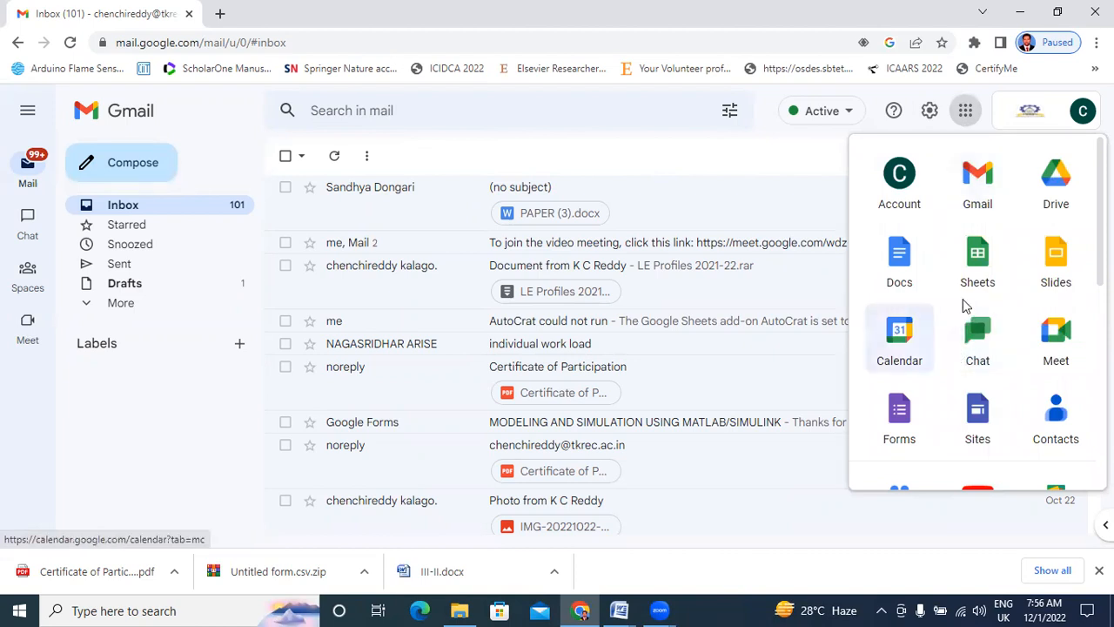
From Google Drive's New menu, create a blank Google Form.
click(1054, 195)
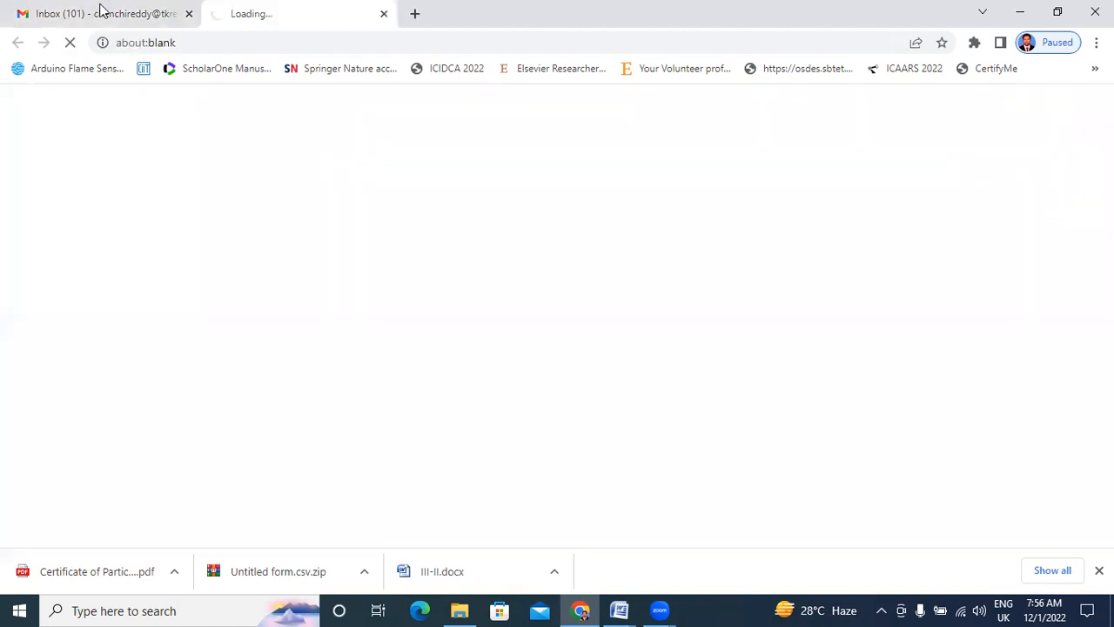
click(136, 22)
click(267, 11)
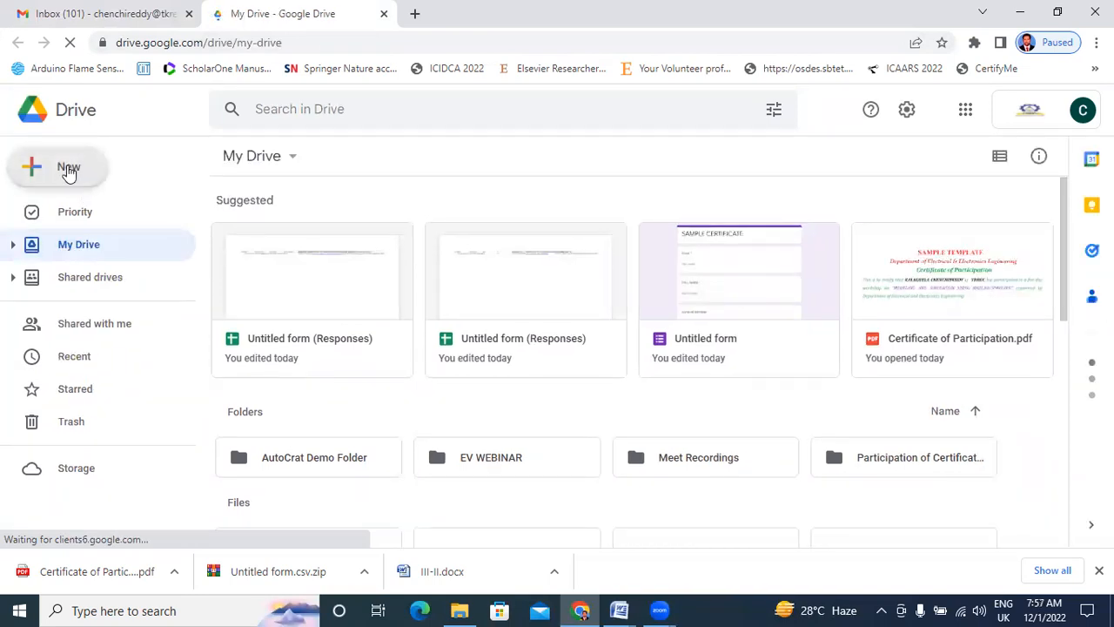
click(69, 170)
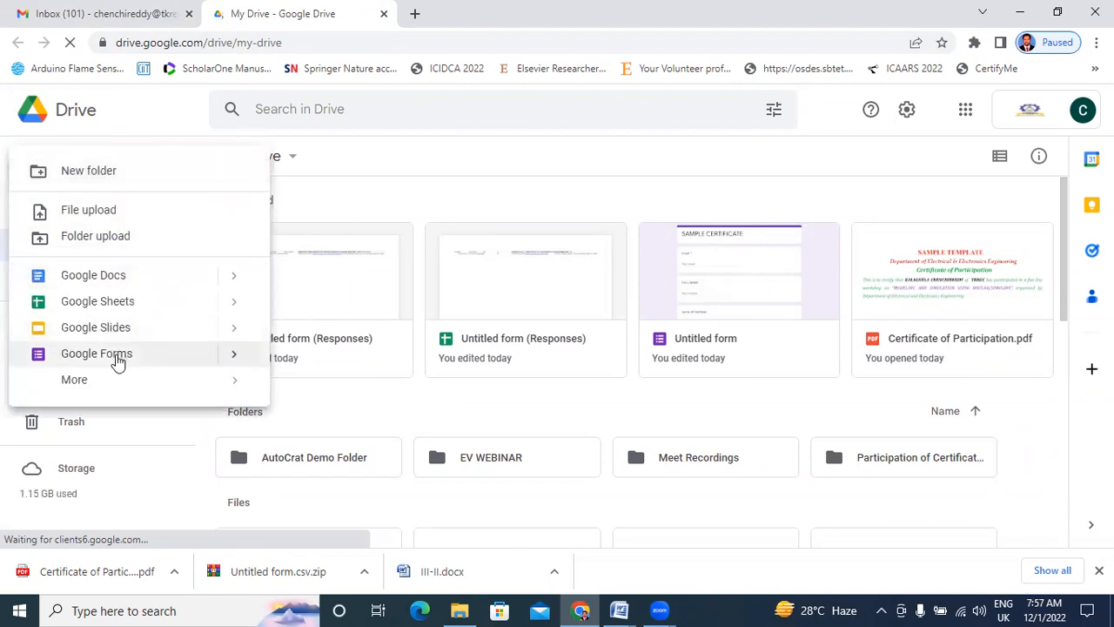
mouse_move(242, 358)
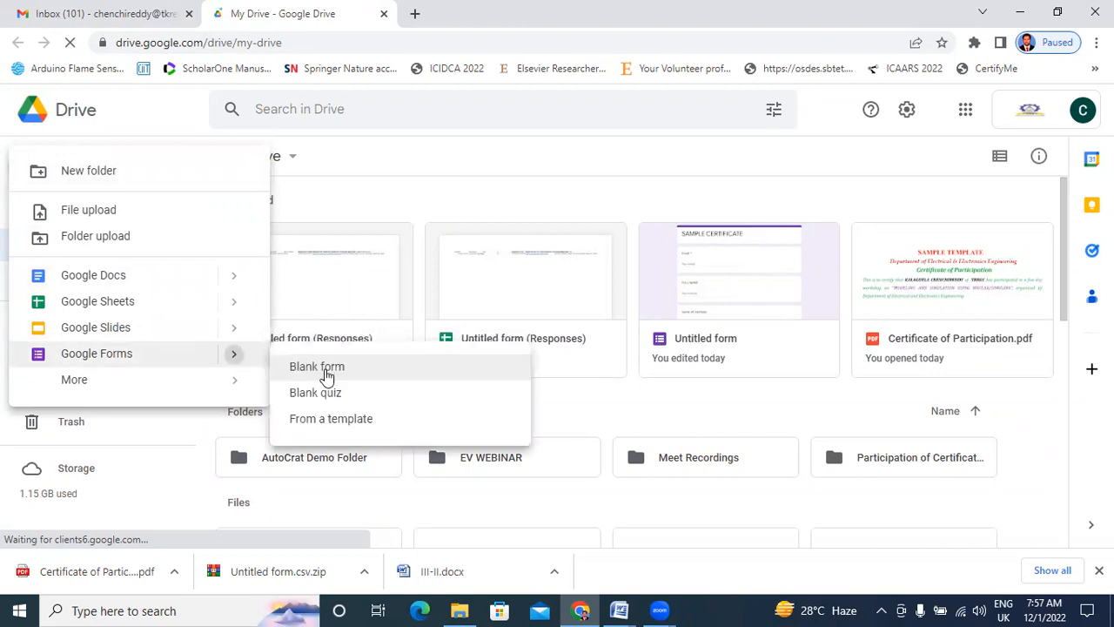
click(327, 374)
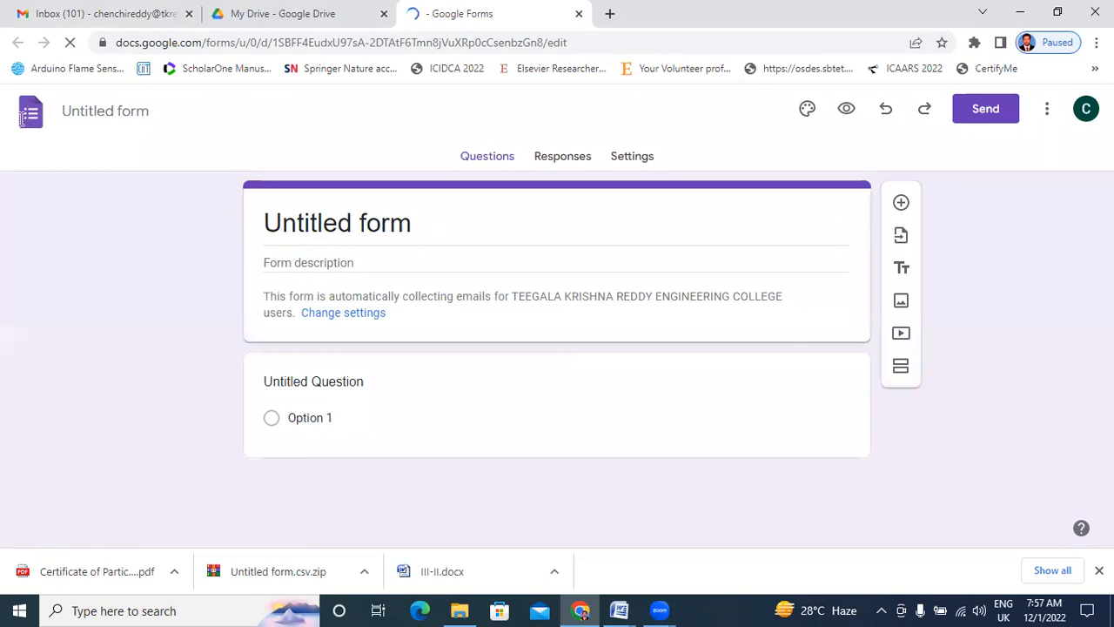
Replace the 'Untitled form' title with 'STUDENT DATA COLLECTION'.
click(430, 229)
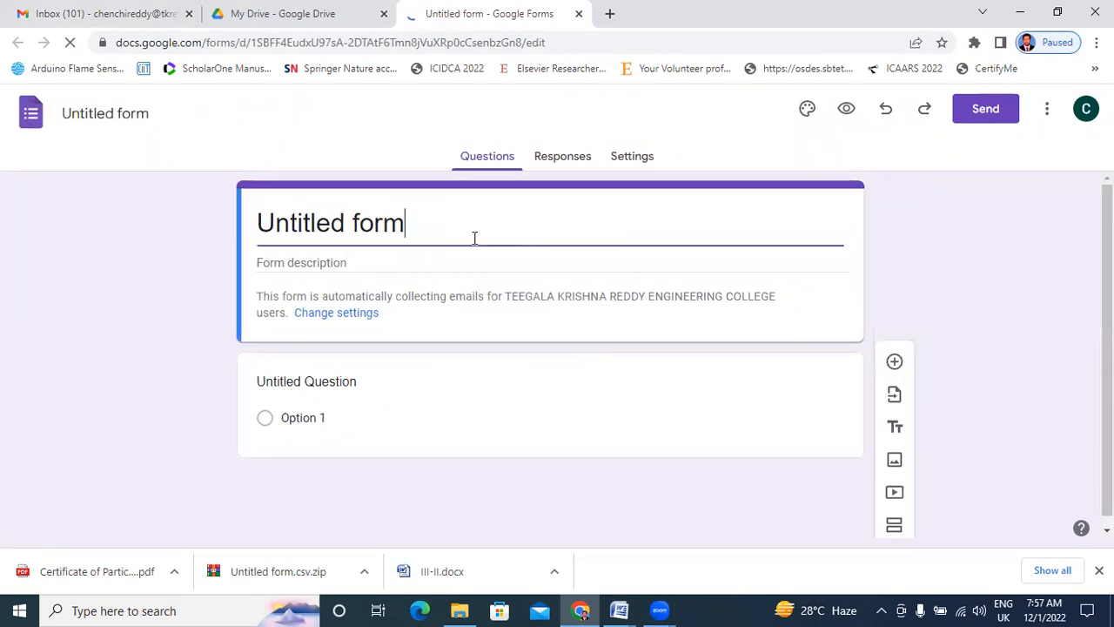
drag(425, 229, 268, 223)
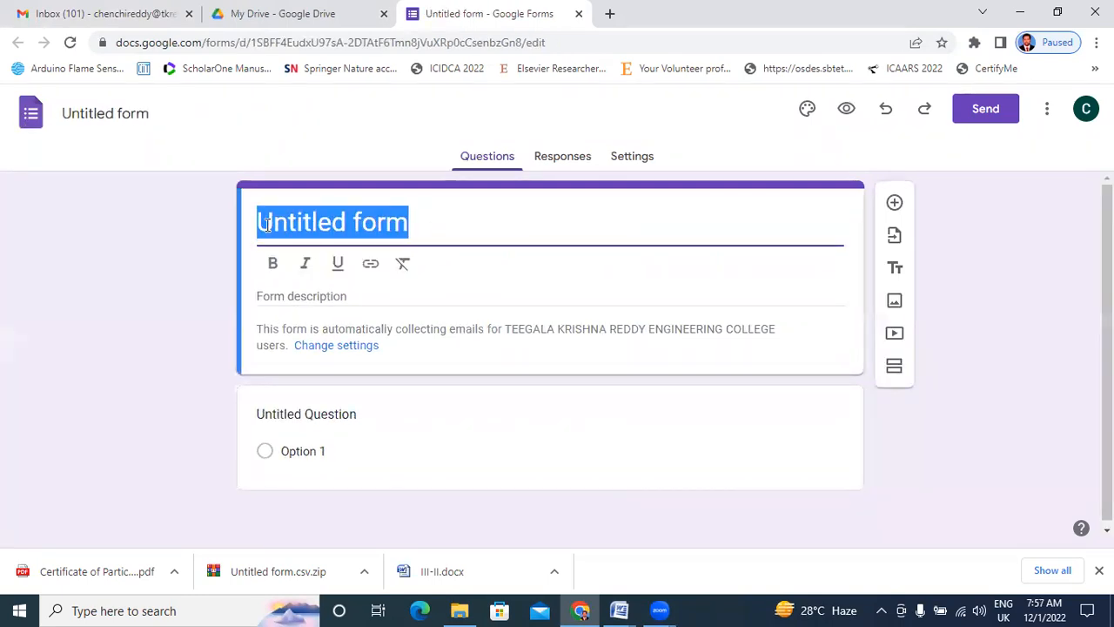
text(STUDE)
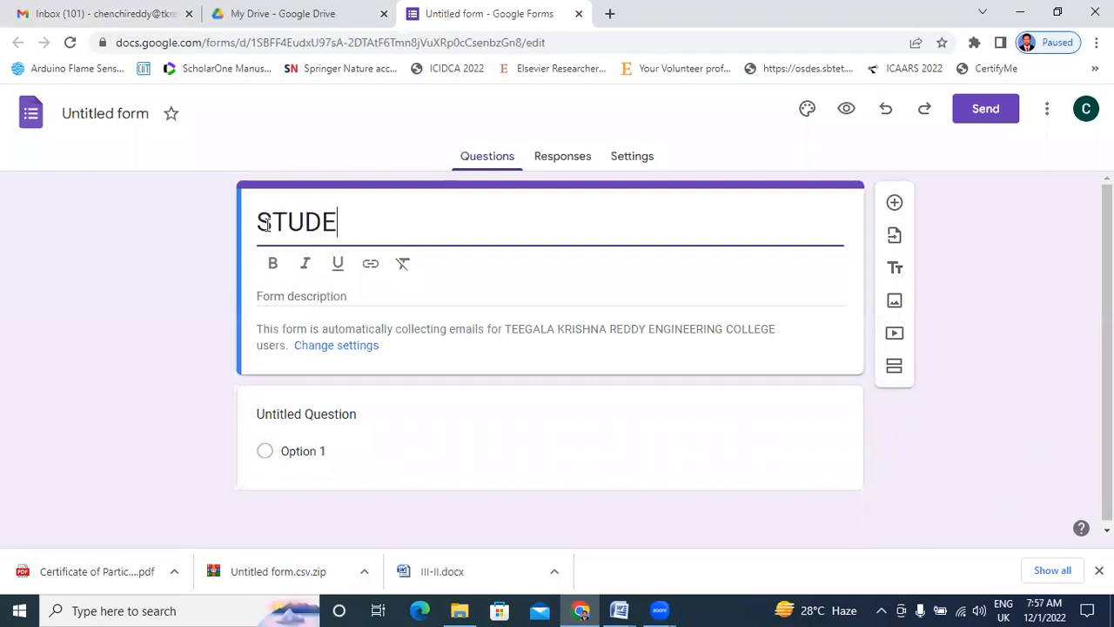
text(NT DATA)
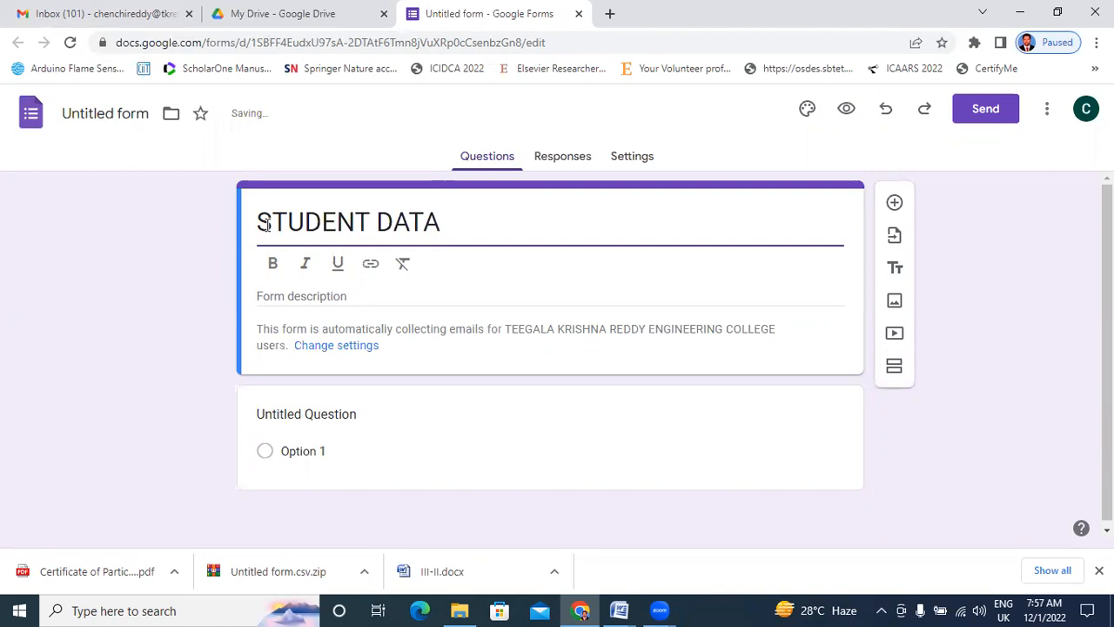
text( CO)
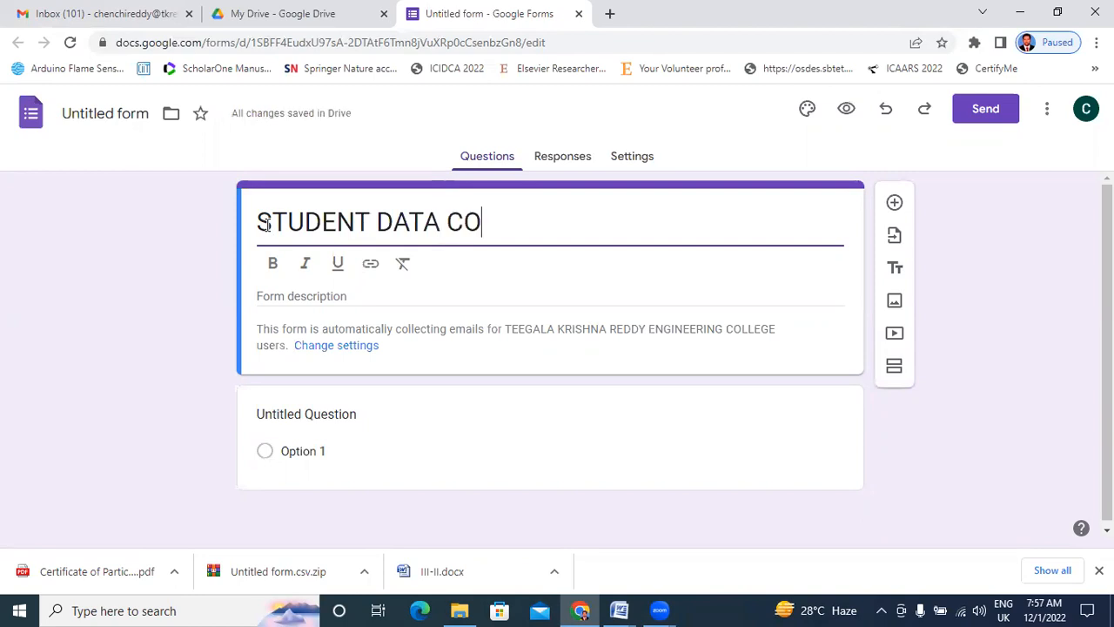
text(LLECTION)
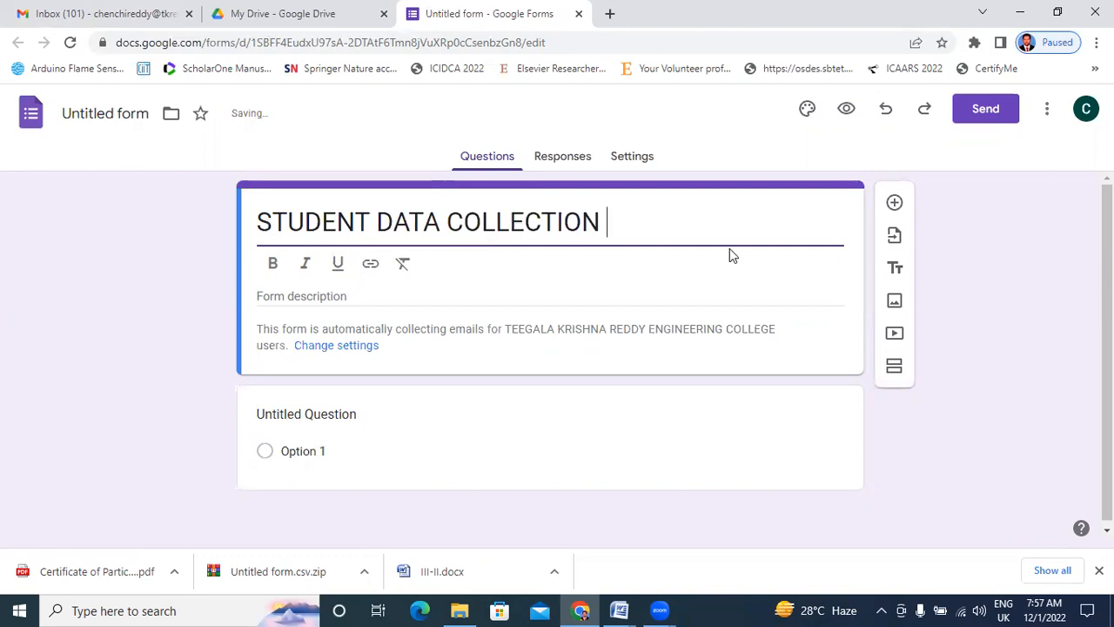
click(382, 408)
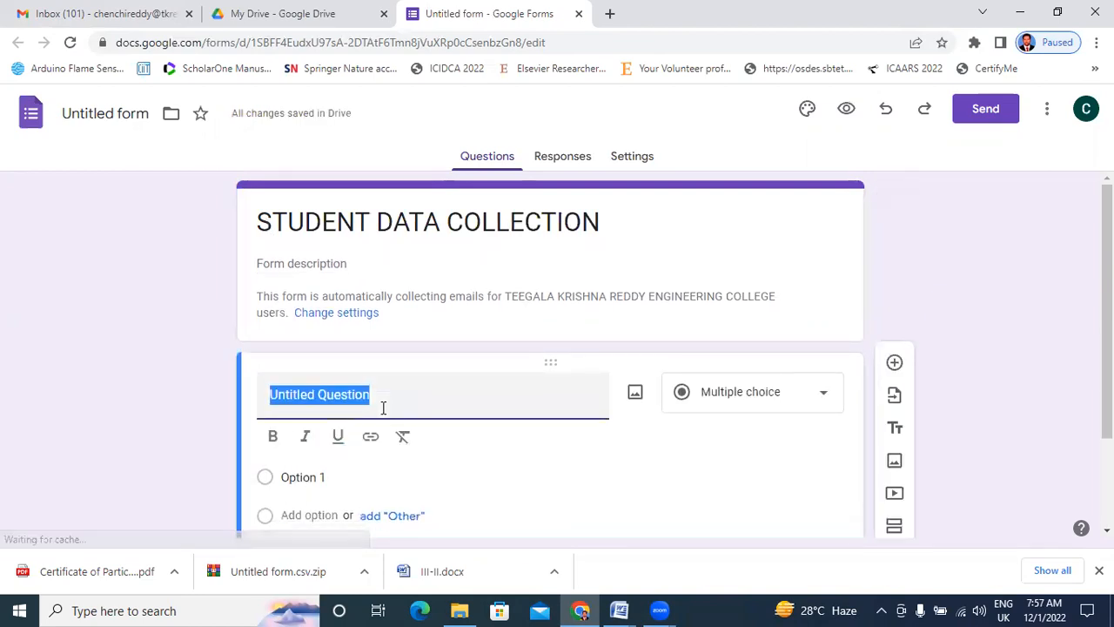
Make the first question a required Short answer titled 'STUDENT ROLLNUMBER', then add a question.
text(ST)
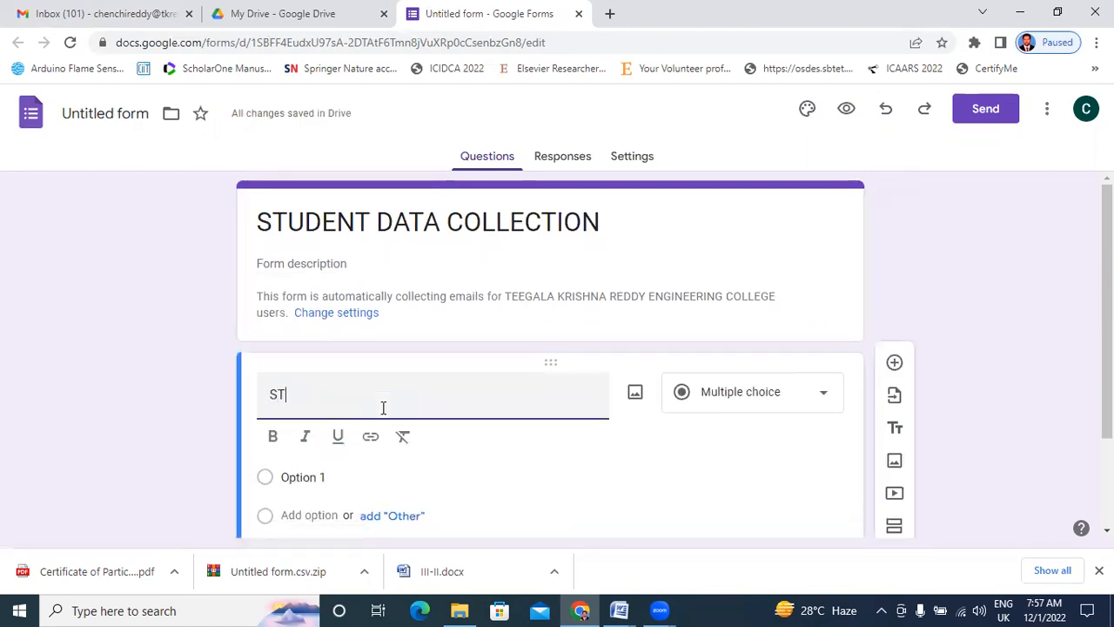
text(UDENT ROLL)
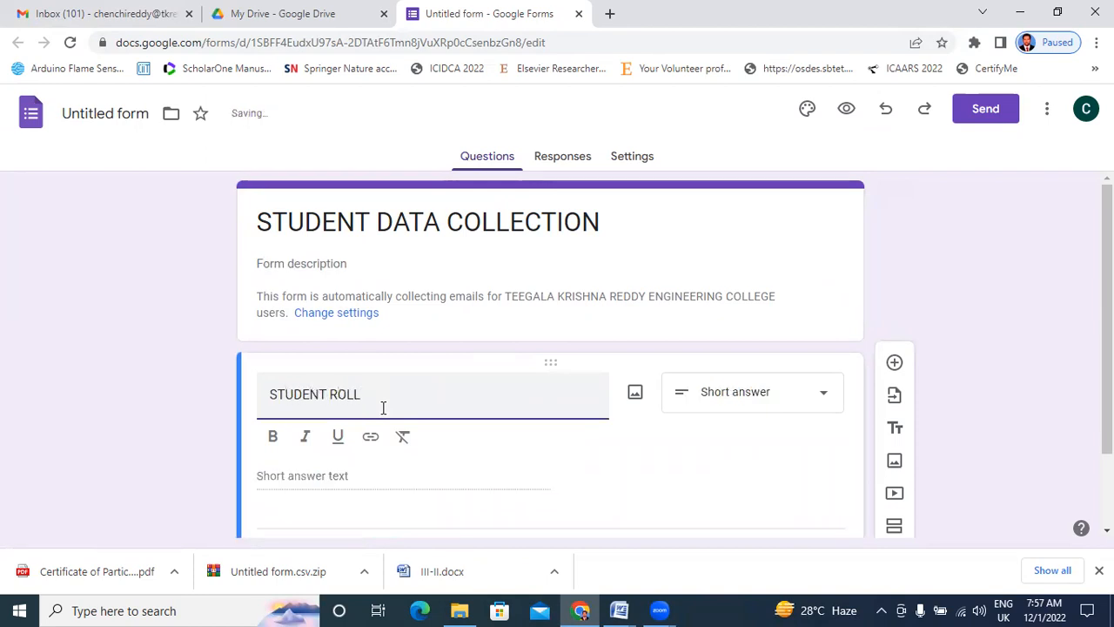
text( UMBE)
key(BackSpace)
key(BackSpace)
key(BackSpace)
key(BackSpace)
key(BackSpace)
scroll(539, 438, down, 1)
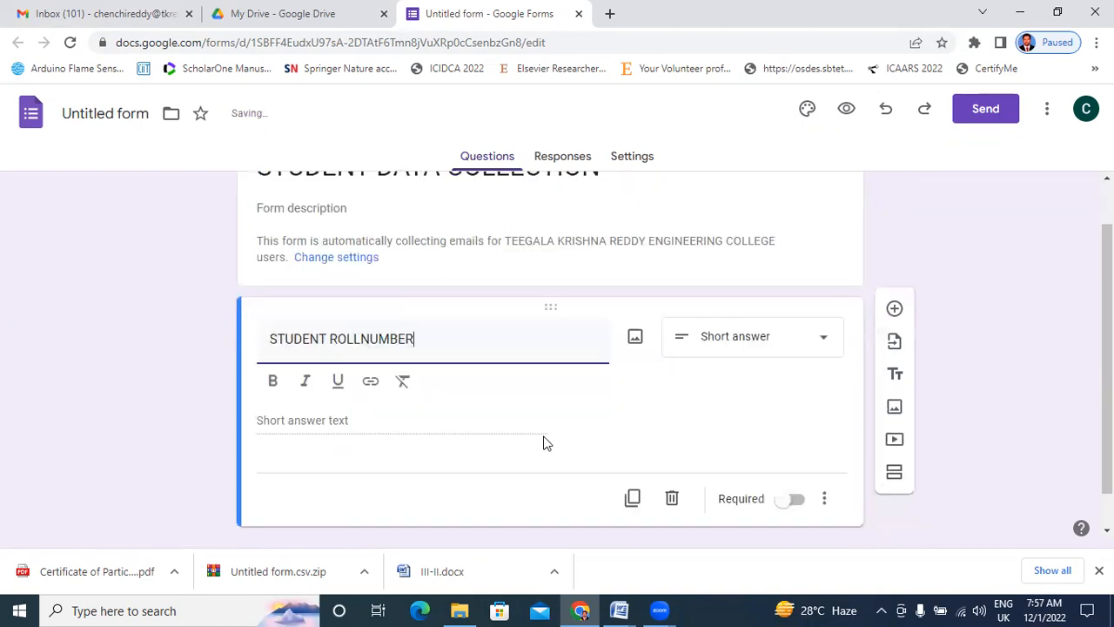
click(757, 313)
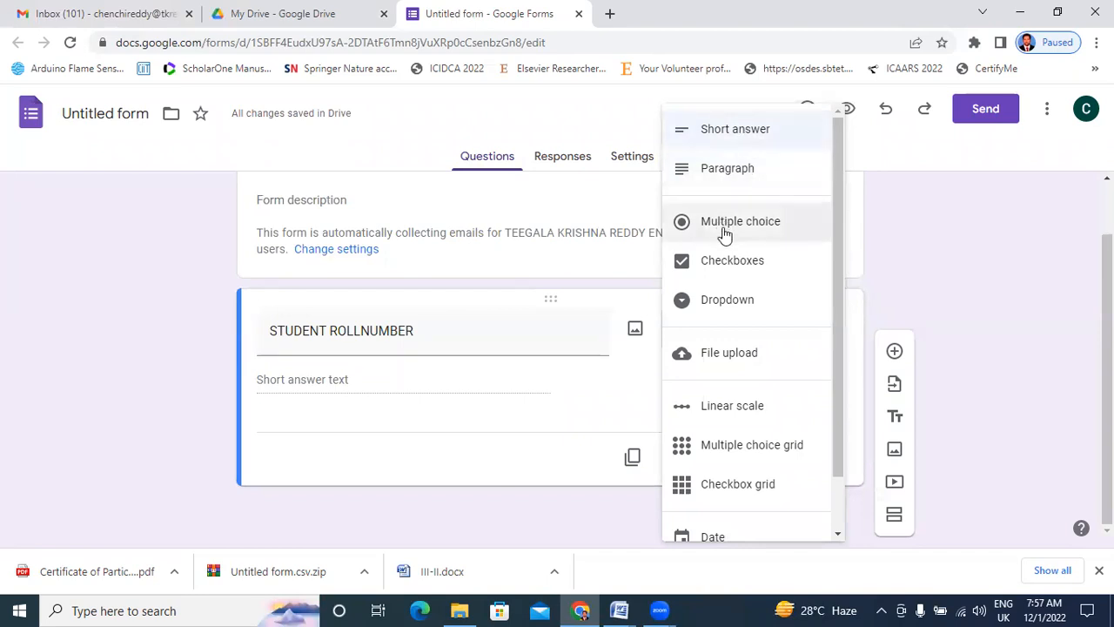
click(738, 144)
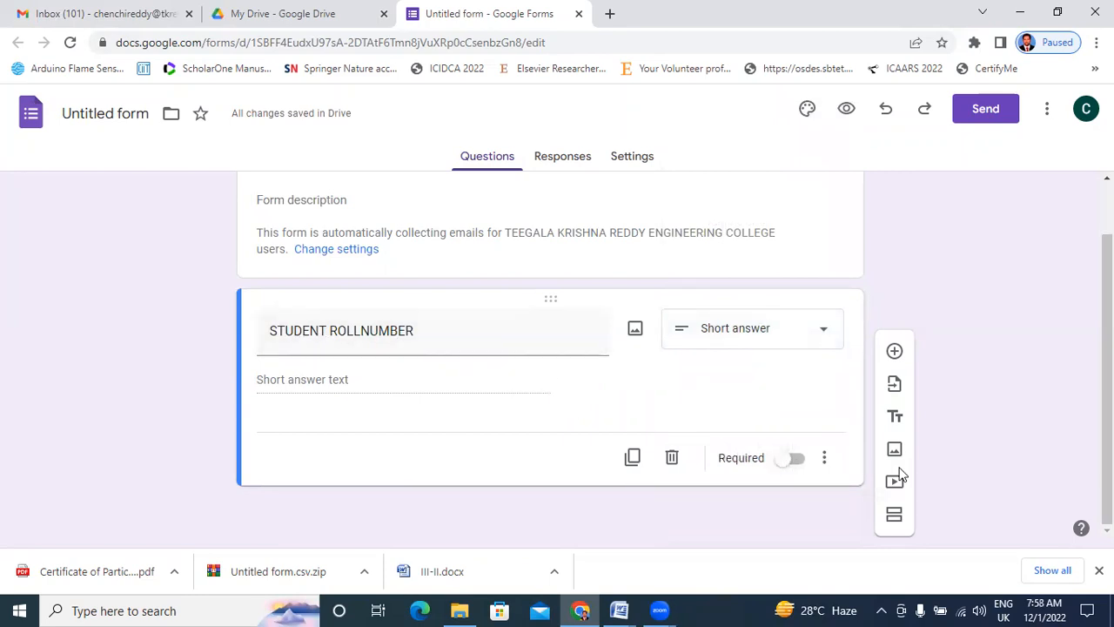
click(799, 460)
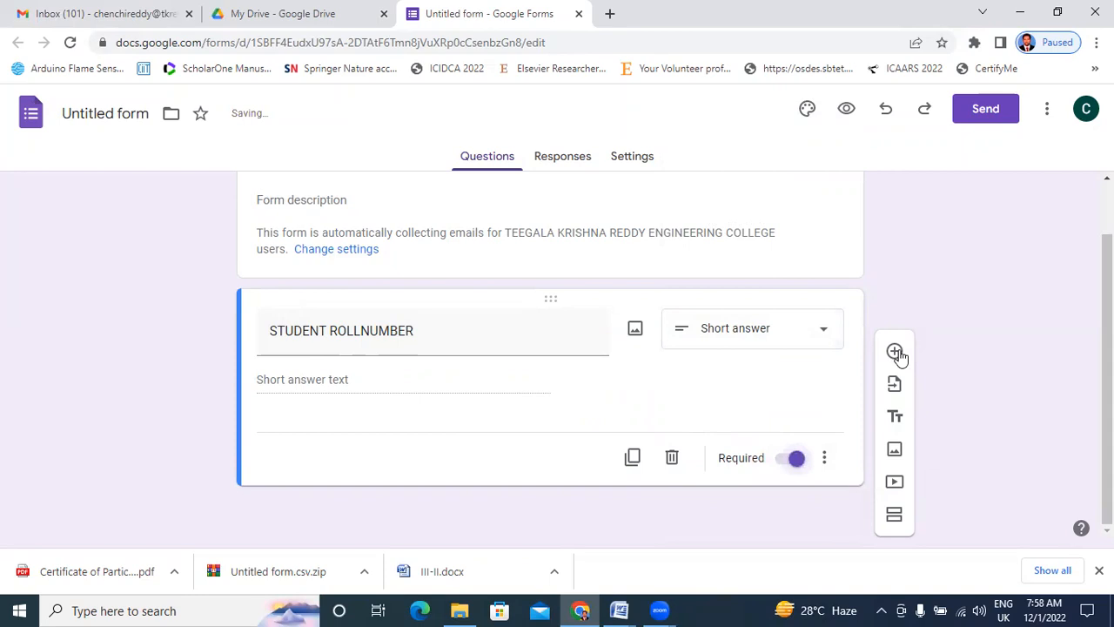
click(896, 352)
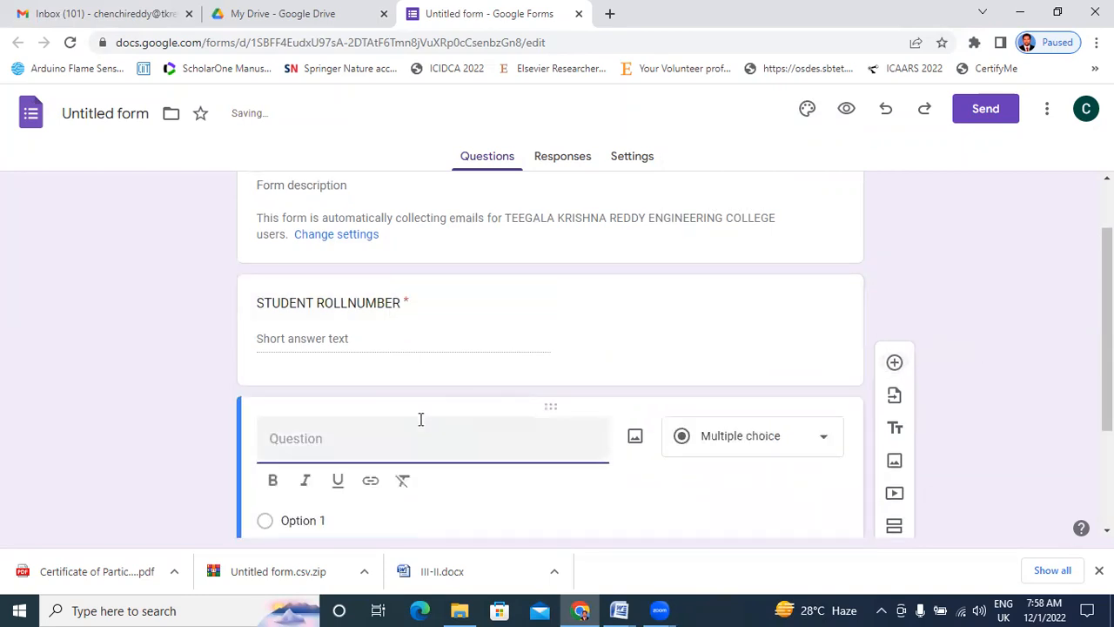
Title the new question 'FULL NAME', make it required, and add another question.
text(FULL NAME)
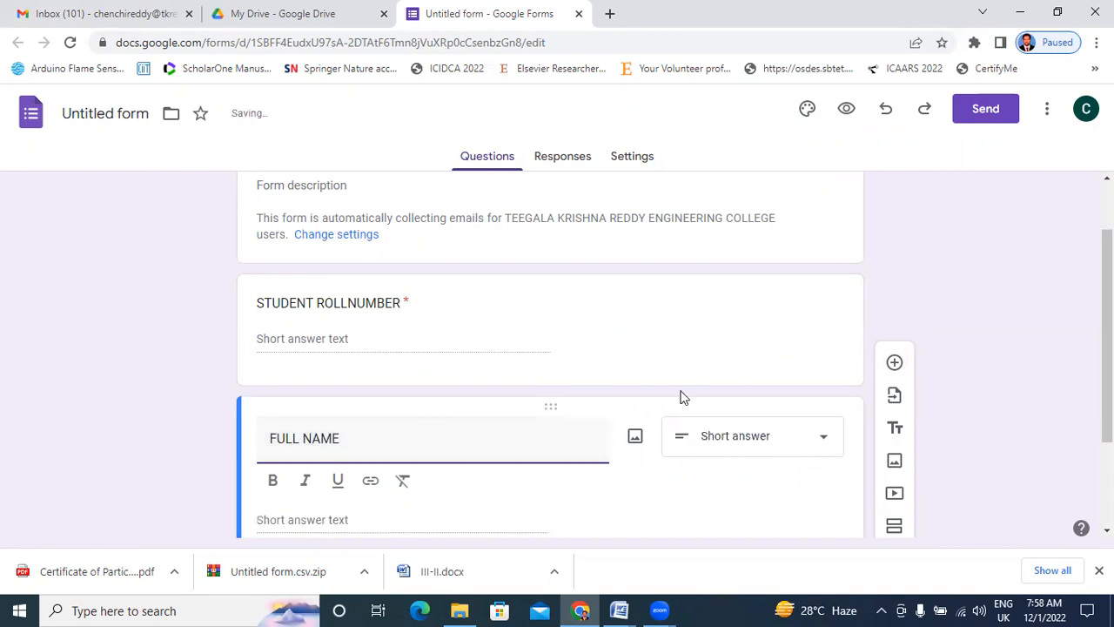
scroll(696, 450, down, 1)
scroll(739, 435, down, 2)
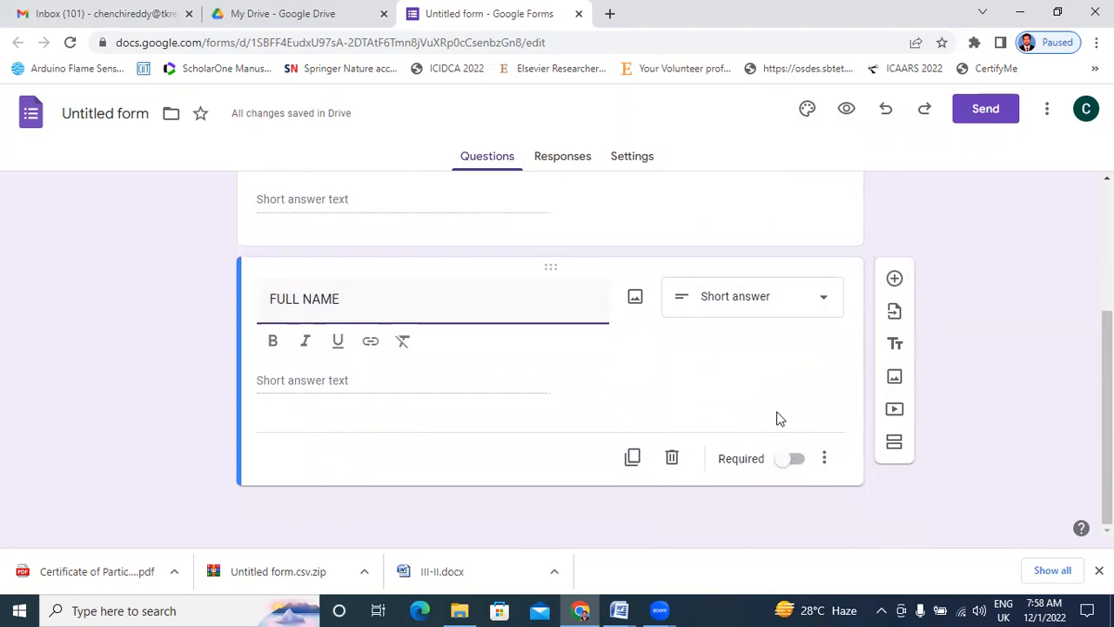
click(794, 464)
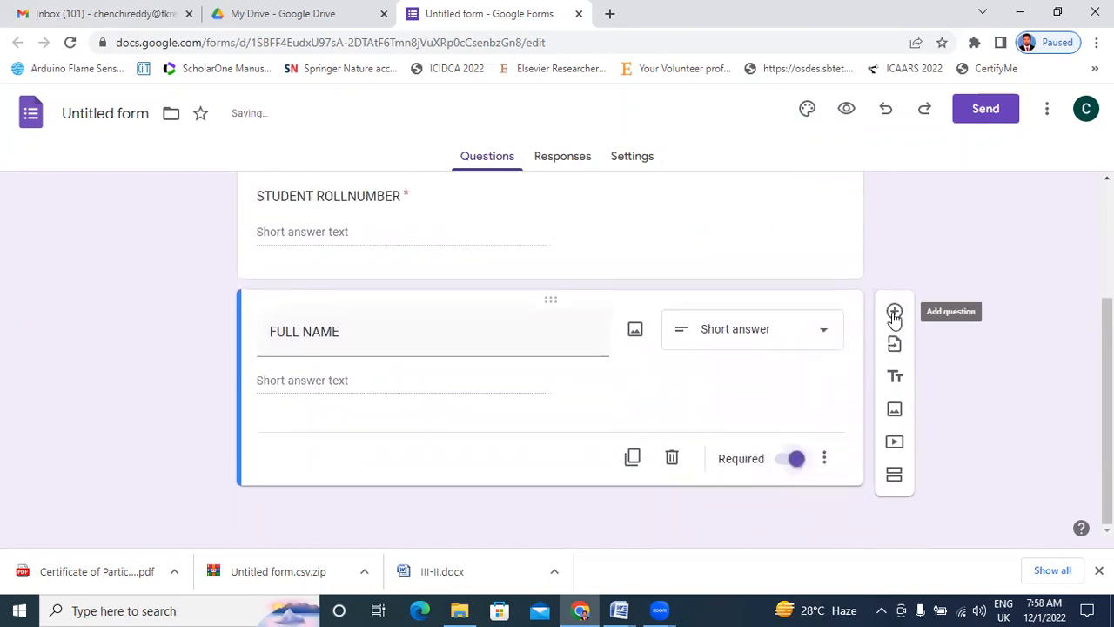
click(894, 311)
Title the next question 'STUDENT Ph.No', make it required, and add a question.
scroll(409, 348, up, 4)
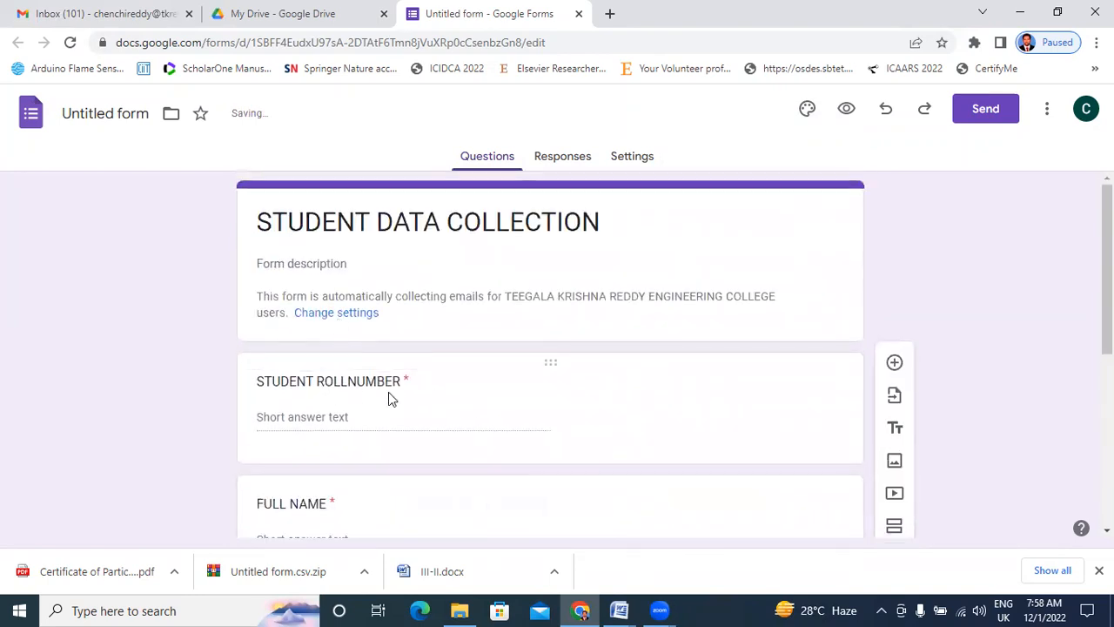
scroll(391, 393, down, 3)
text(STUDEN)
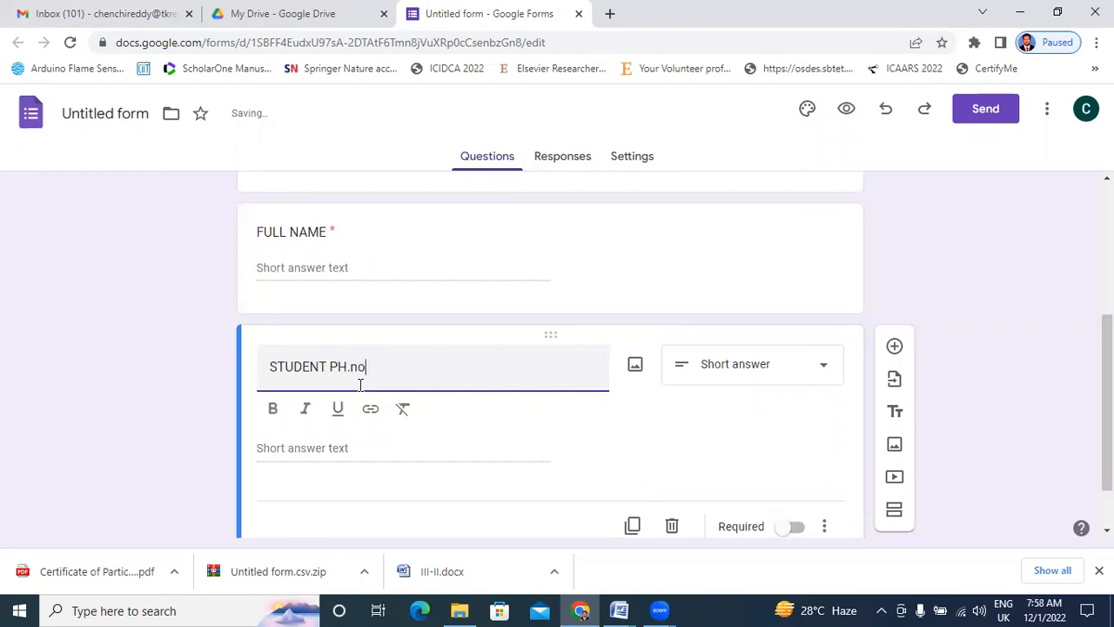
text(T Ph.)
click(799, 527)
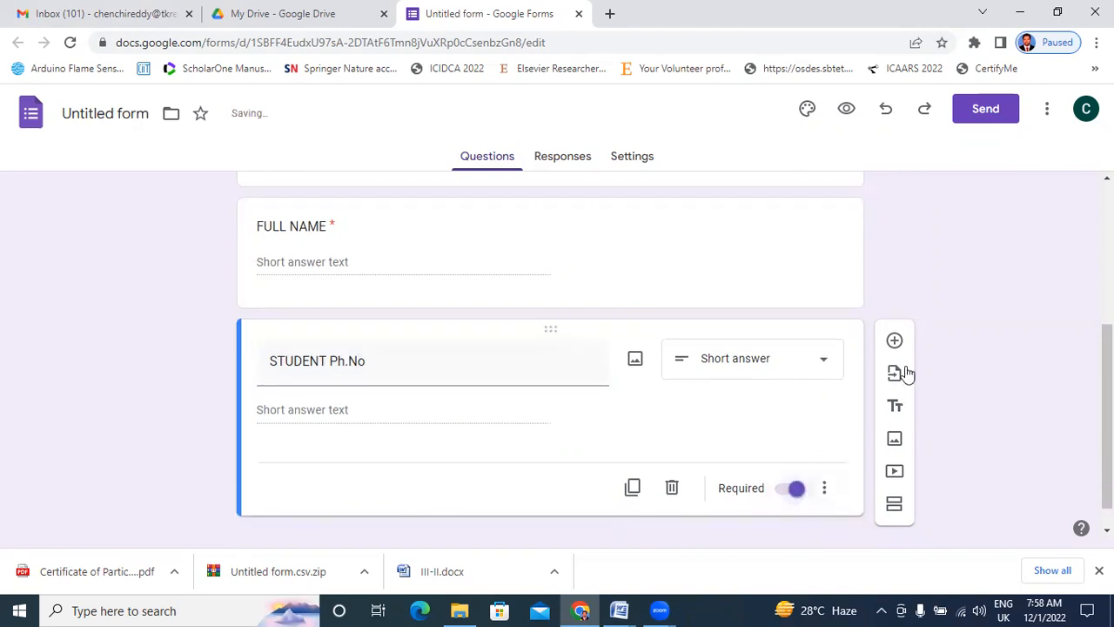
click(895, 340)
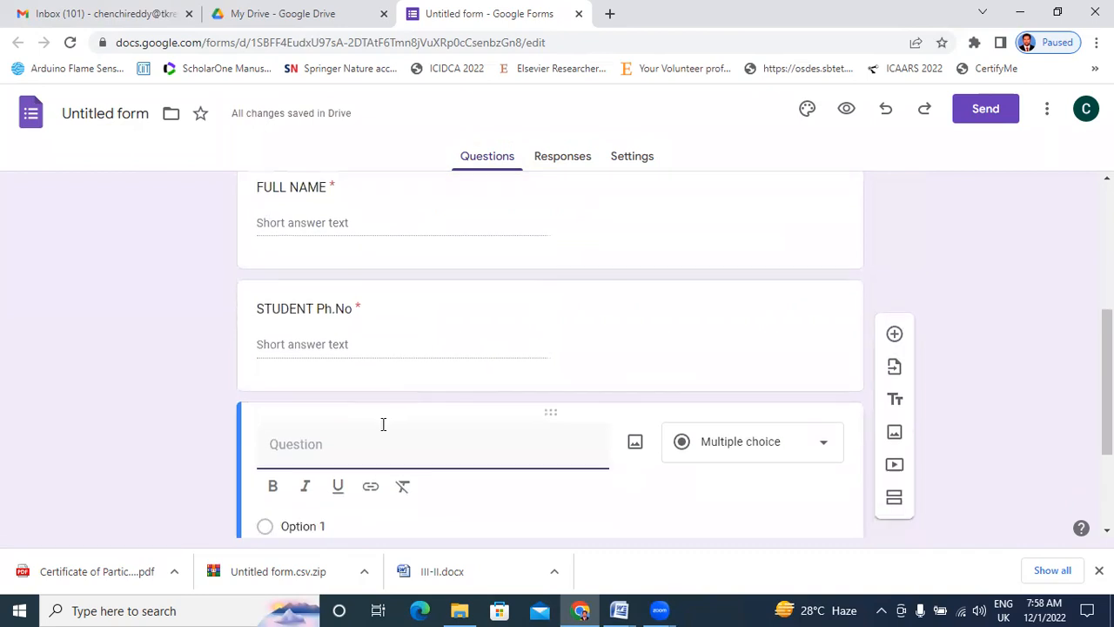
Title the new question 'Email Id', make it required, and add another question.
text(S)
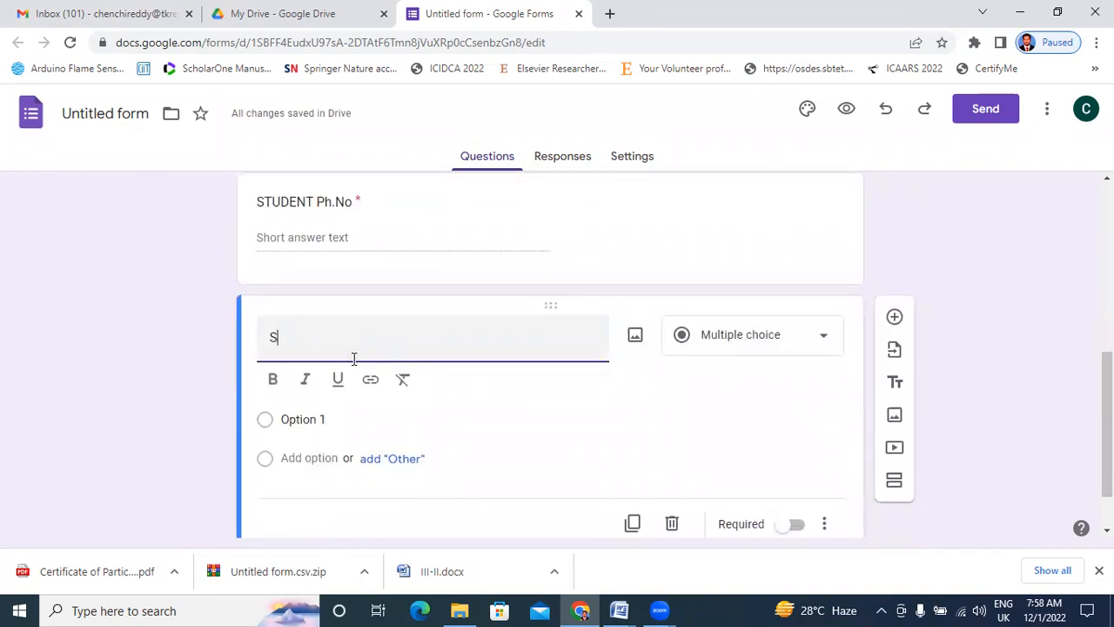
text(tudent)
key(BackSpace)
key(BackSpace)
key(BackSpace)
key(BackSpace)
key(BackSpace)
key(BackSpace)
key(BackSpace)
text(Email Id)
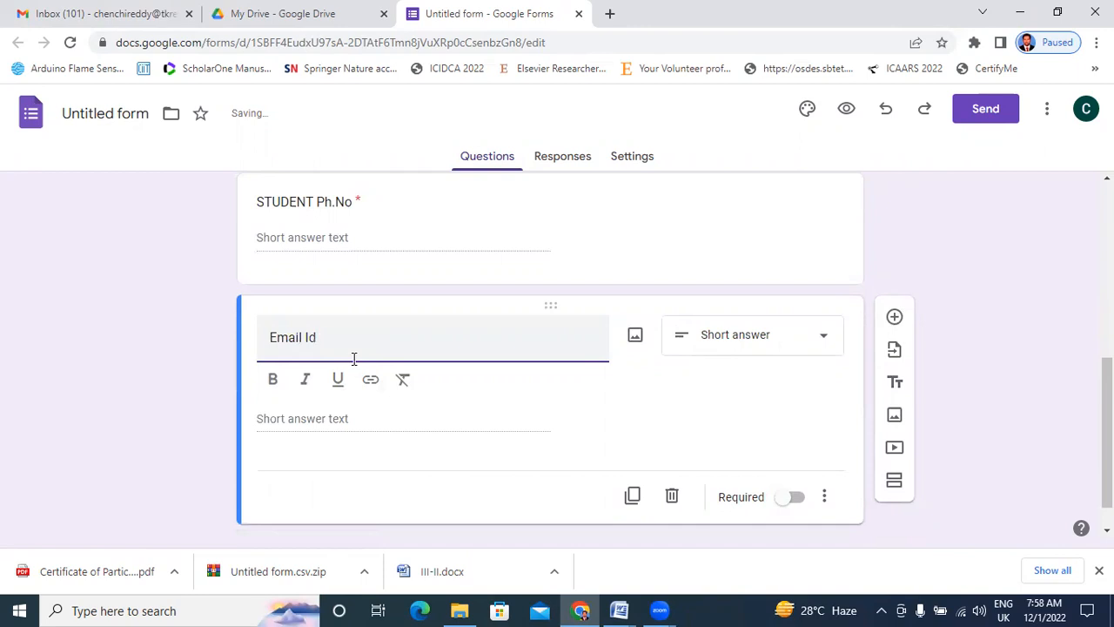
scroll(376, 365, up, 2)
scroll(644, 461, down, 3)
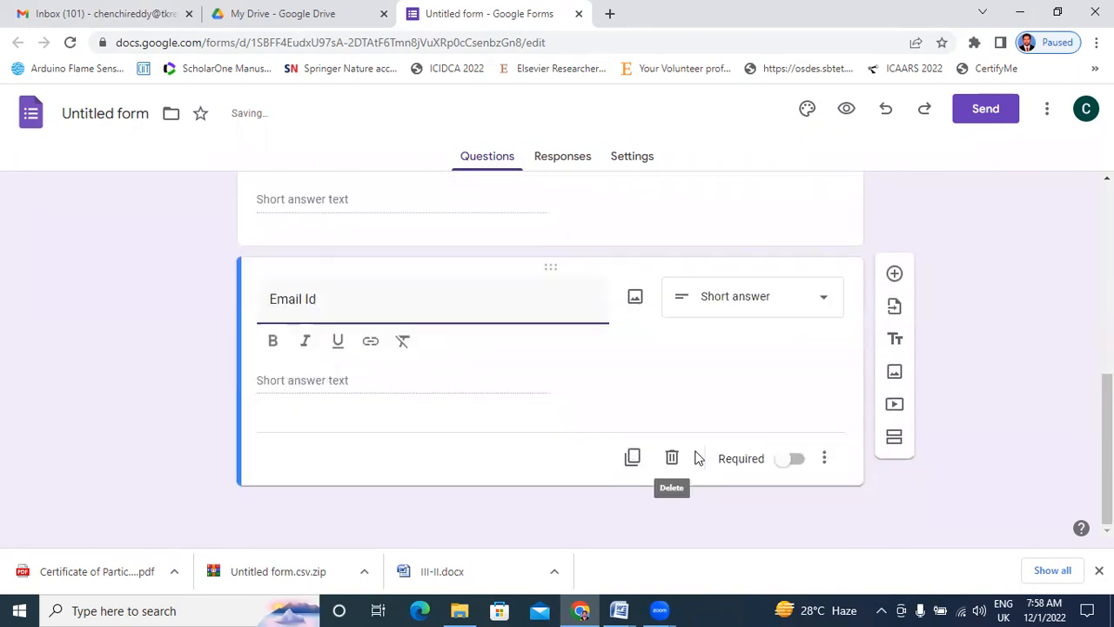
click(802, 463)
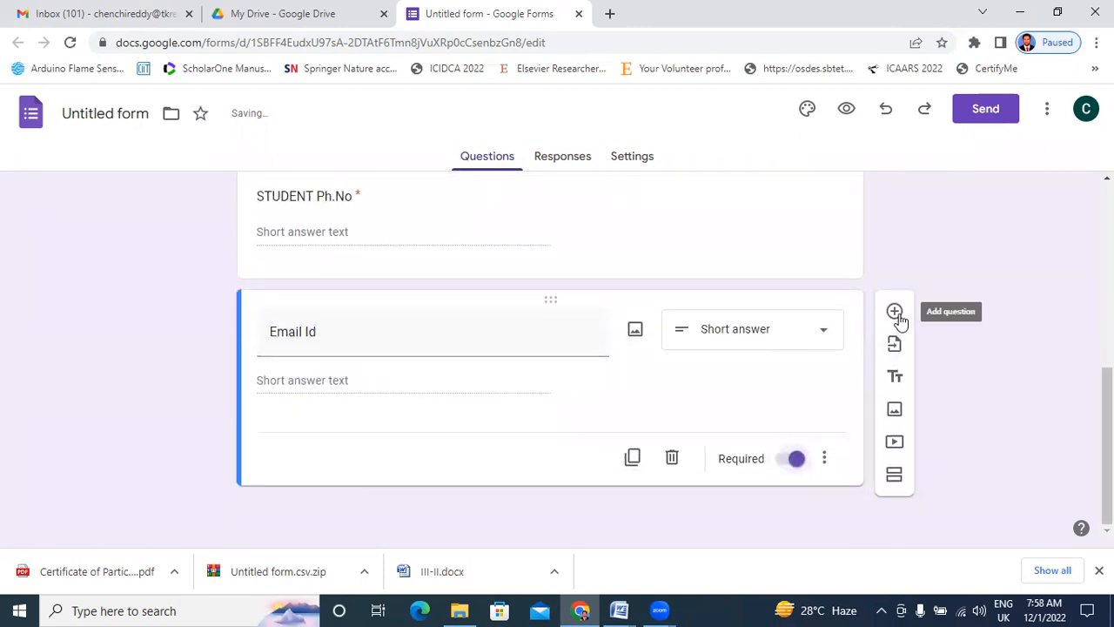
click(894, 311)
Title the last question 'Address' as a paragraph-answer question.
scroll(584, 355, up, 10)
scroll(480, 398, down, 10)
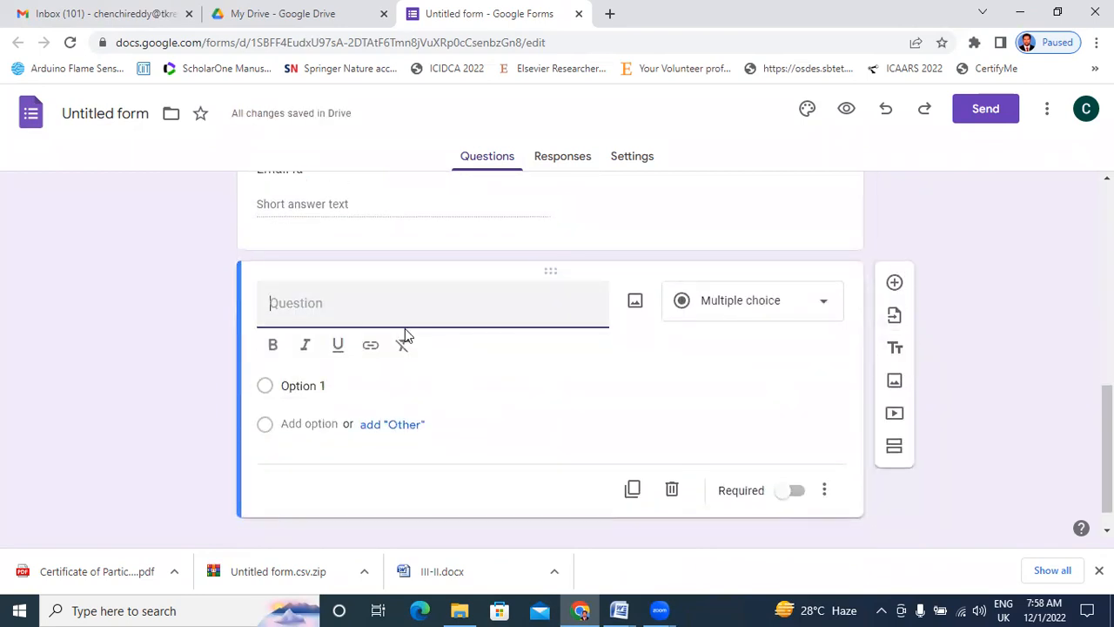
text(Adreess)
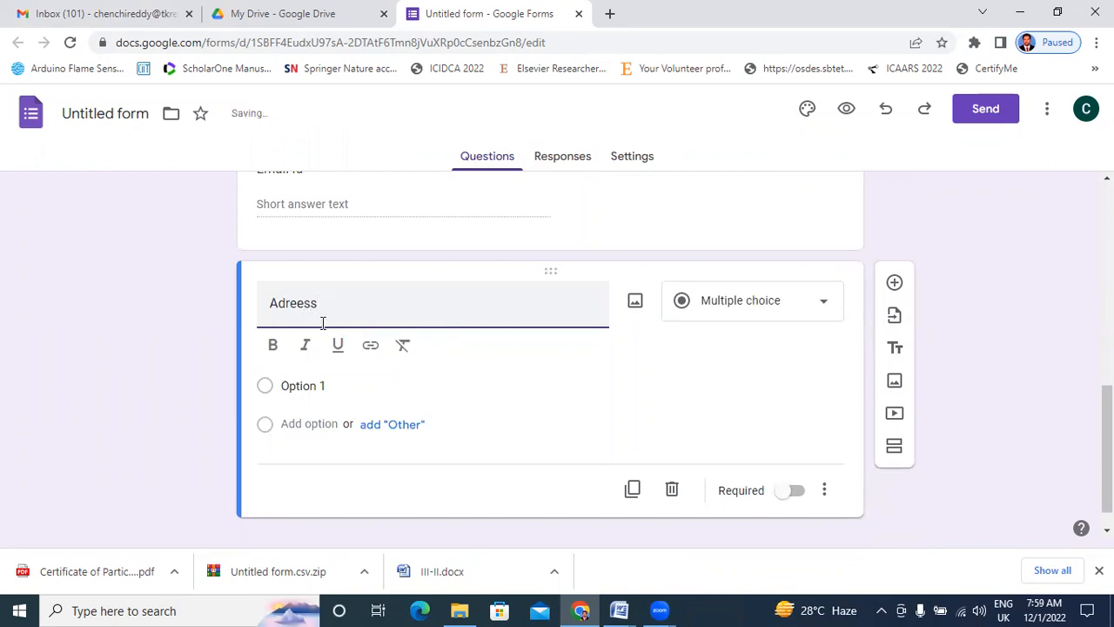
key(BackSpace)
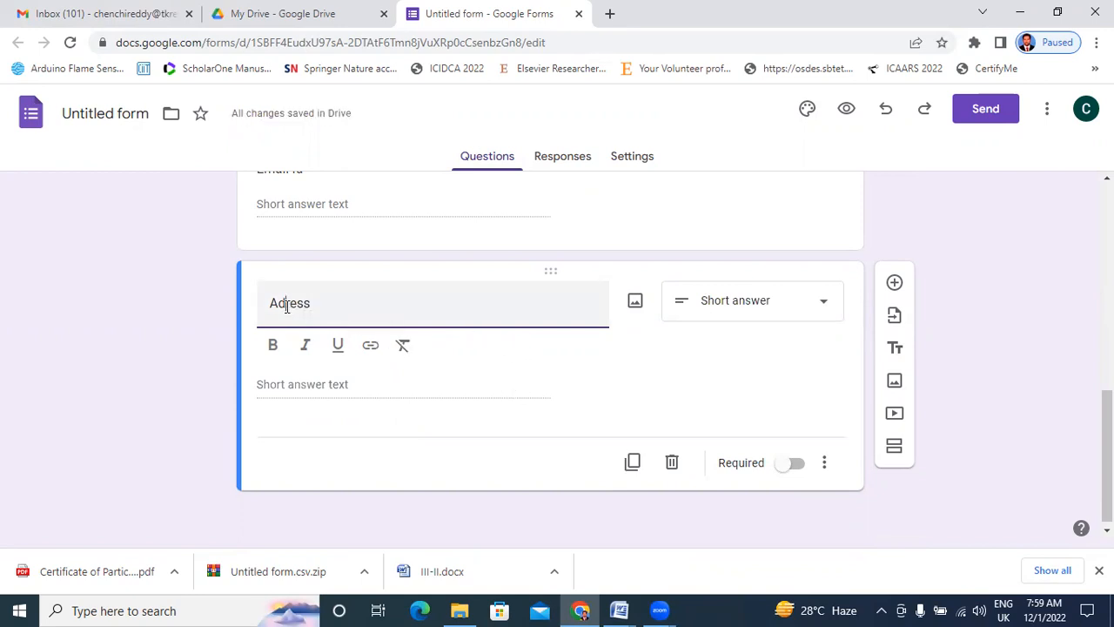
text(d)
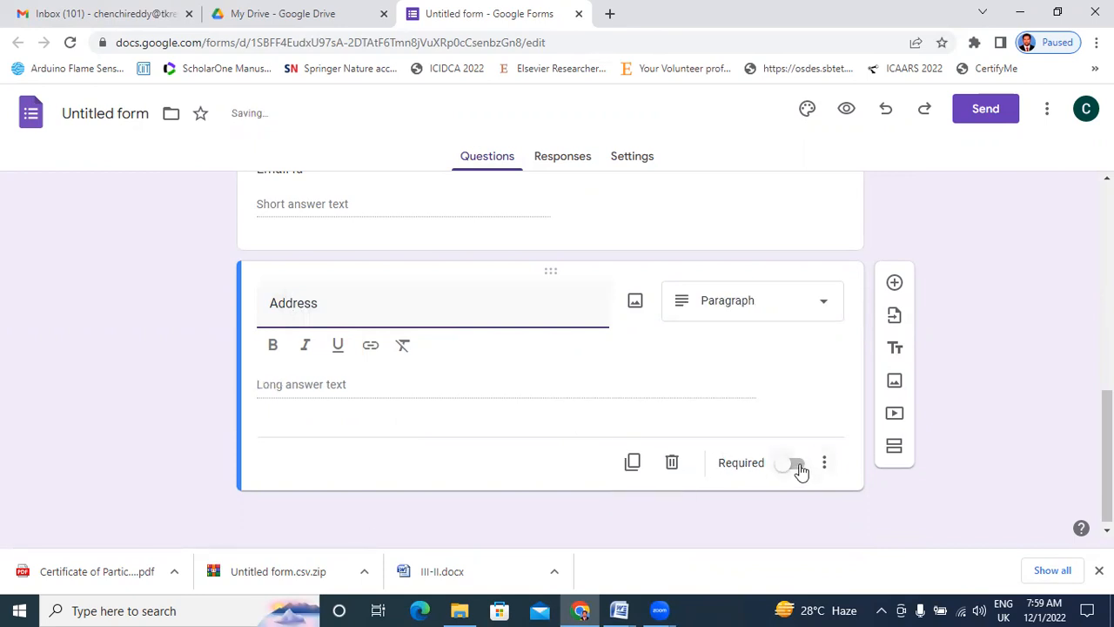
scroll(801, 470, up, 8)
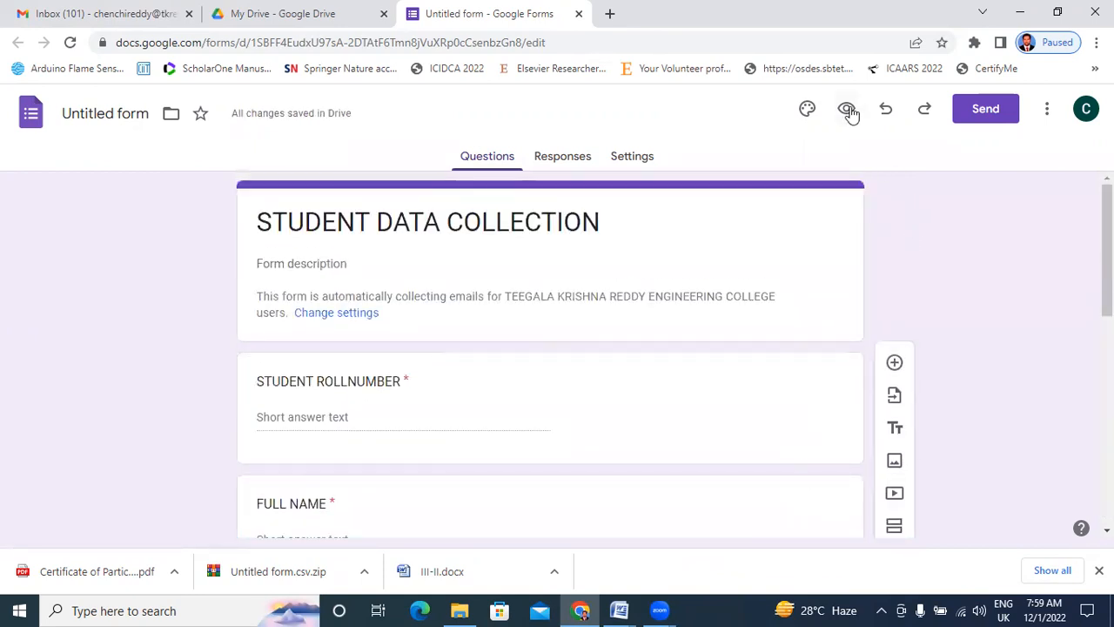
Preview the form in a new tab and scroll through all five questions.
click(847, 109)
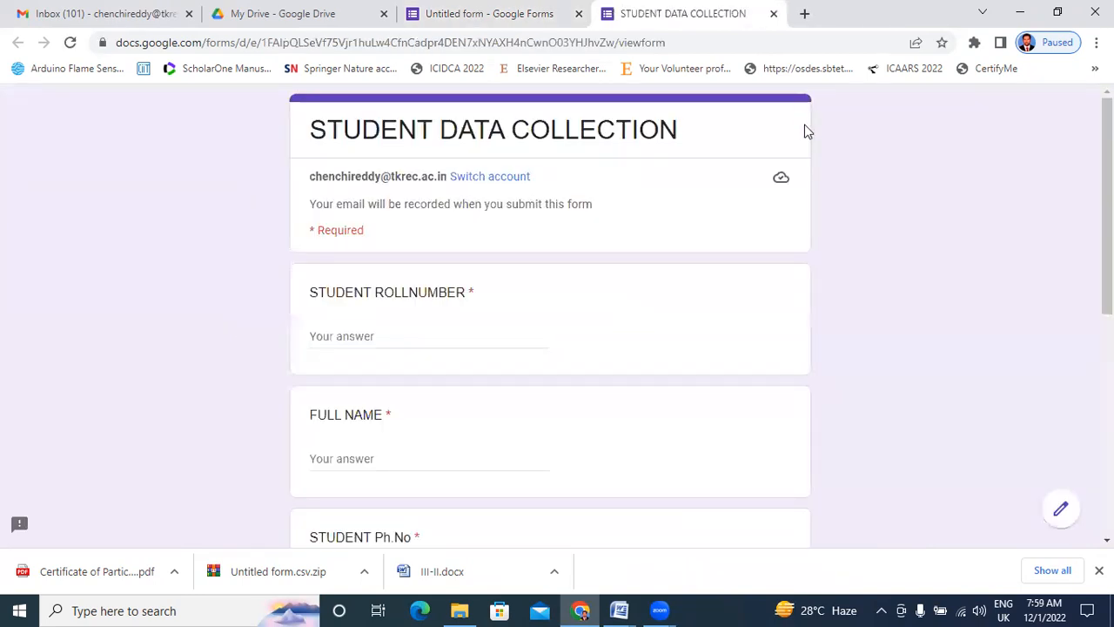
scroll(477, 281, down, 3)
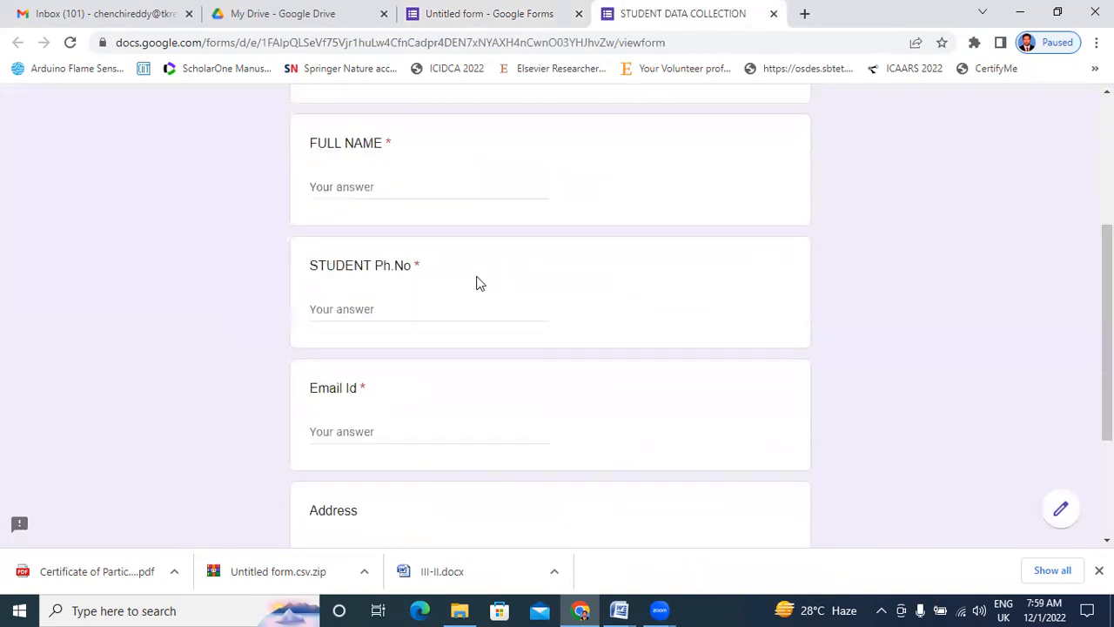
scroll(478, 281, up, 3)
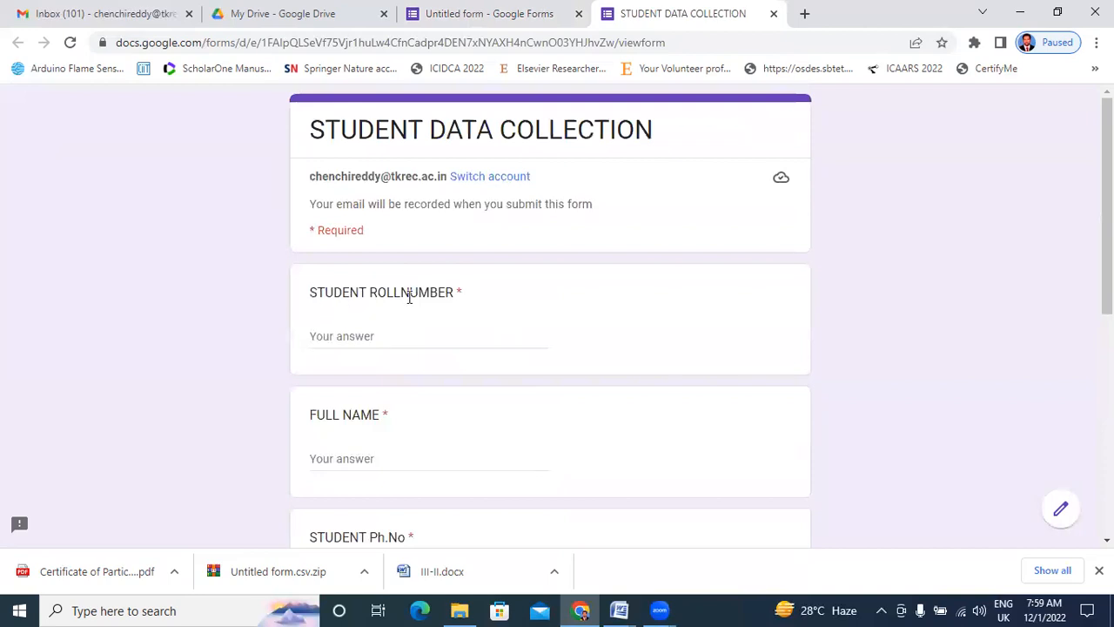
scroll(353, 329, down, 2)
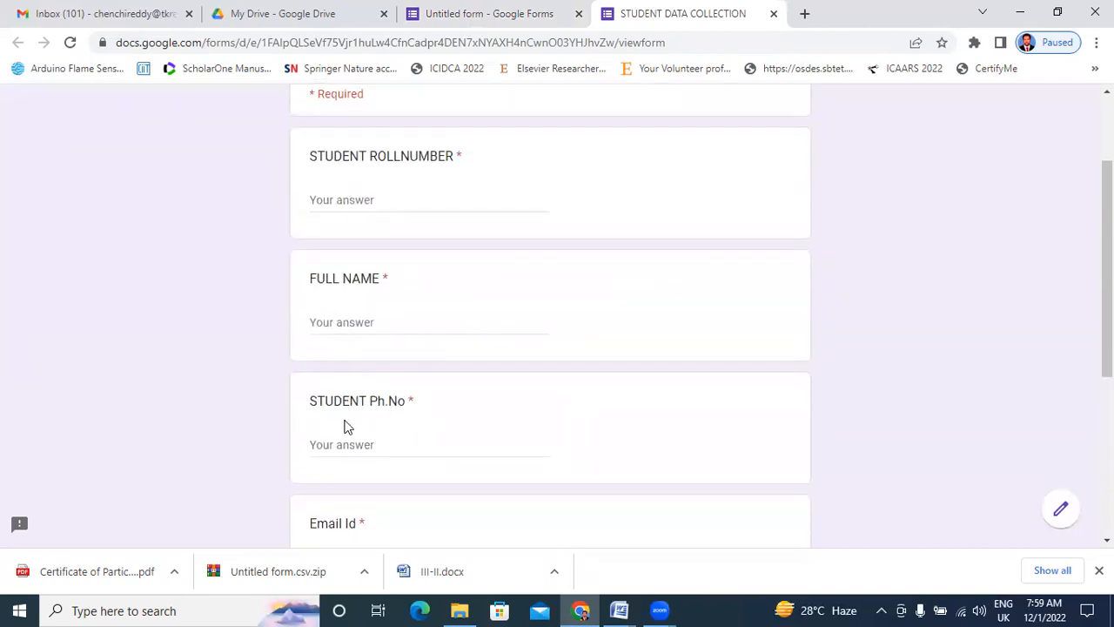
scroll(403, 481, down, 4)
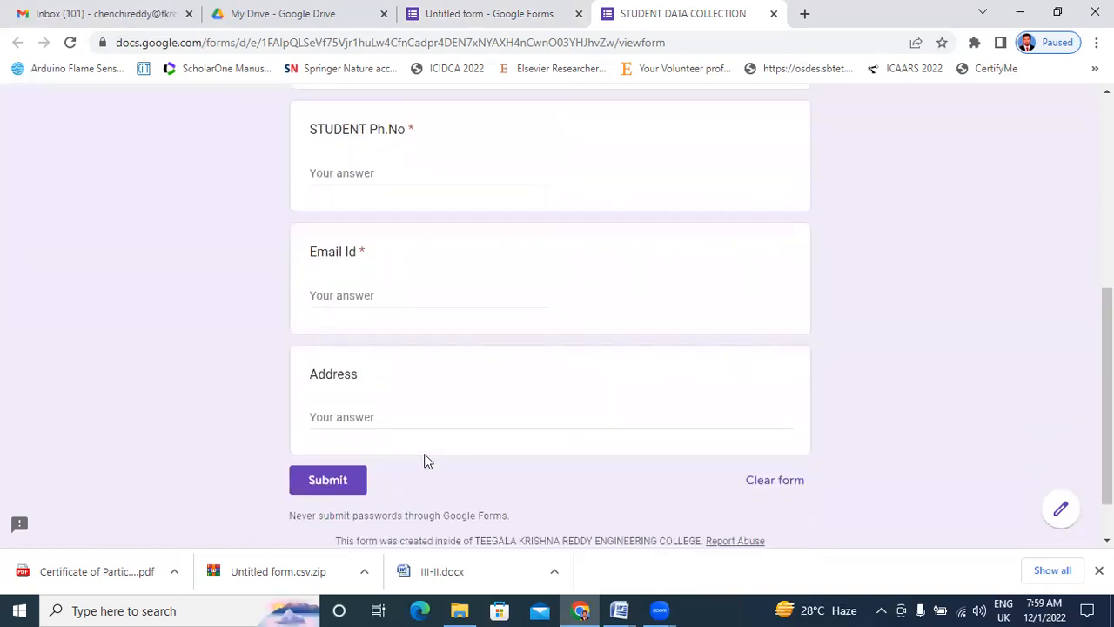
scroll(418, 328, up, 5)
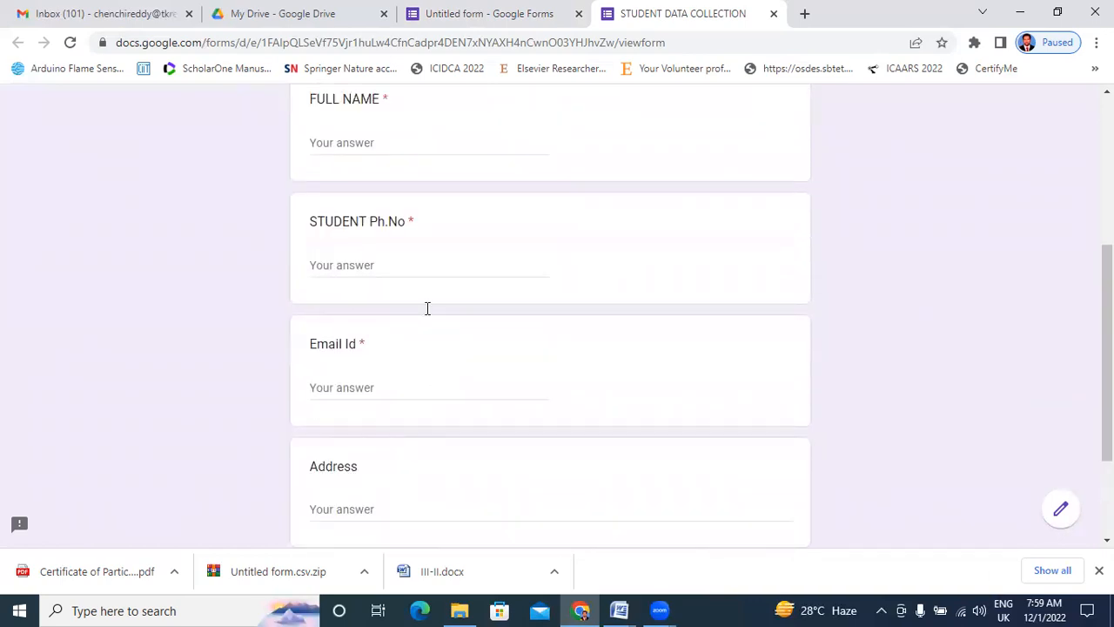
Compare the editor with the preview, test the STUDENT ROLLNUMBER field, and return to the editor.
click(478, 14)
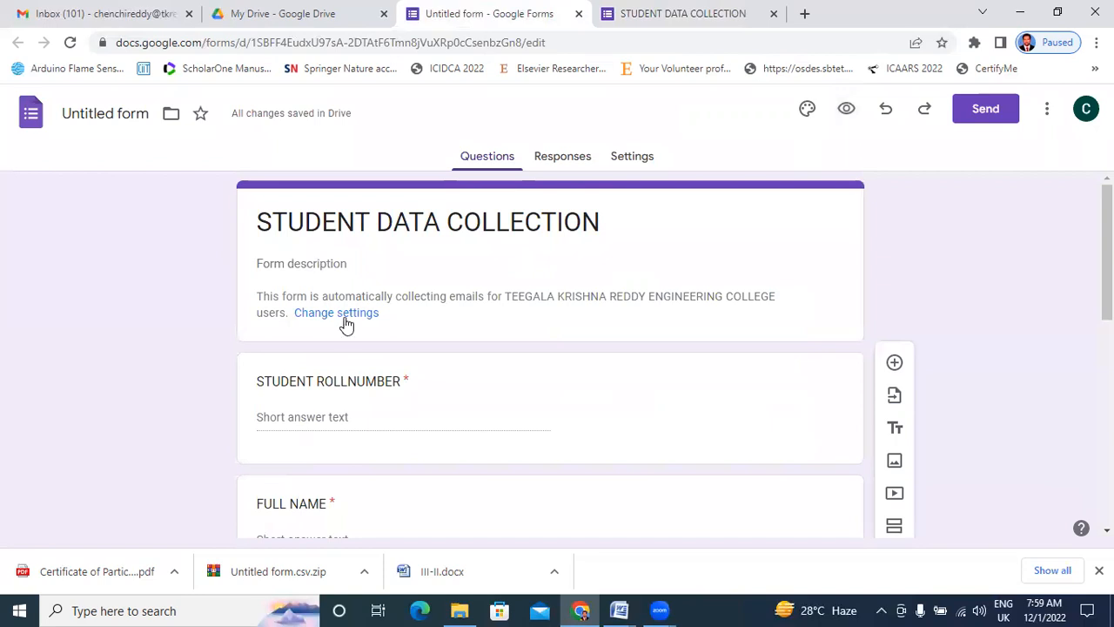
scroll(343, 327, down, 5)
scroll(450, 356, up, 5)
click(683, 10)
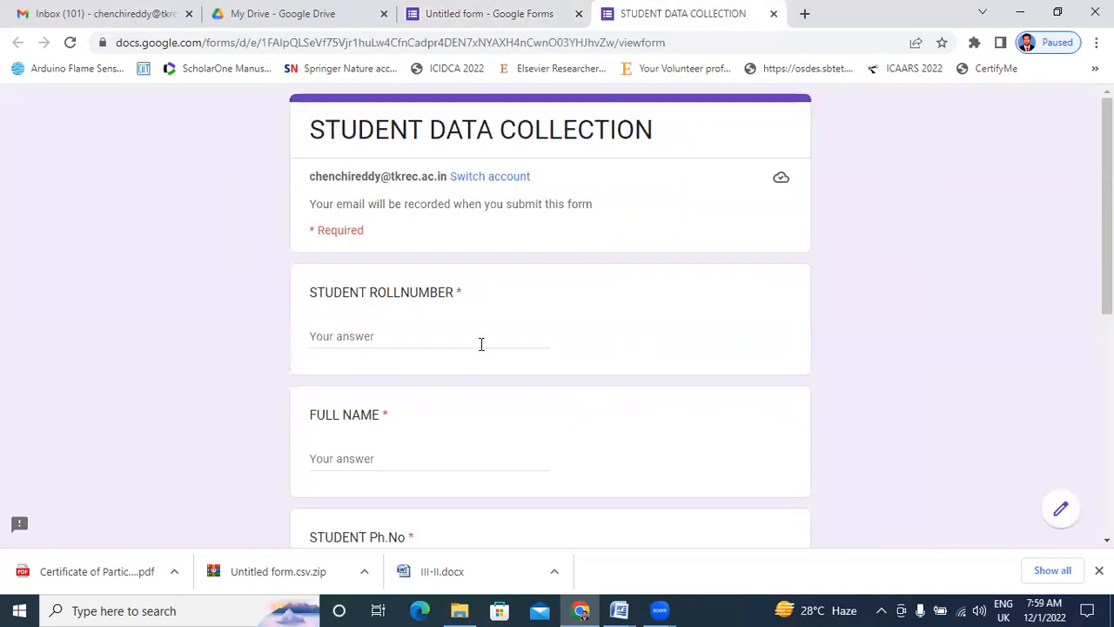
click(462, 338)
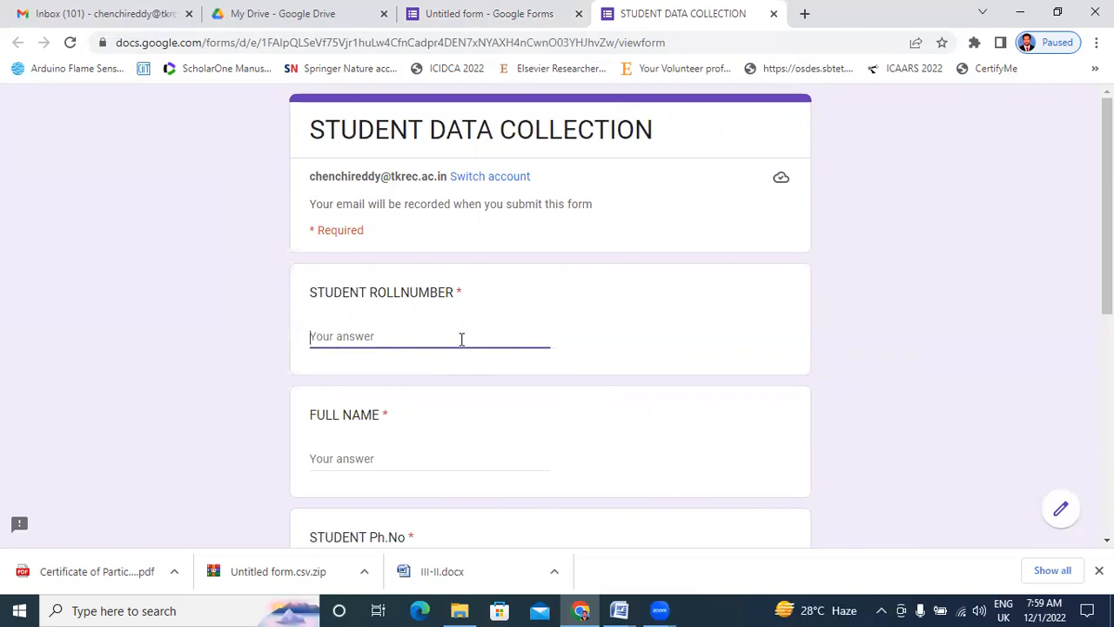
click(471, 13)
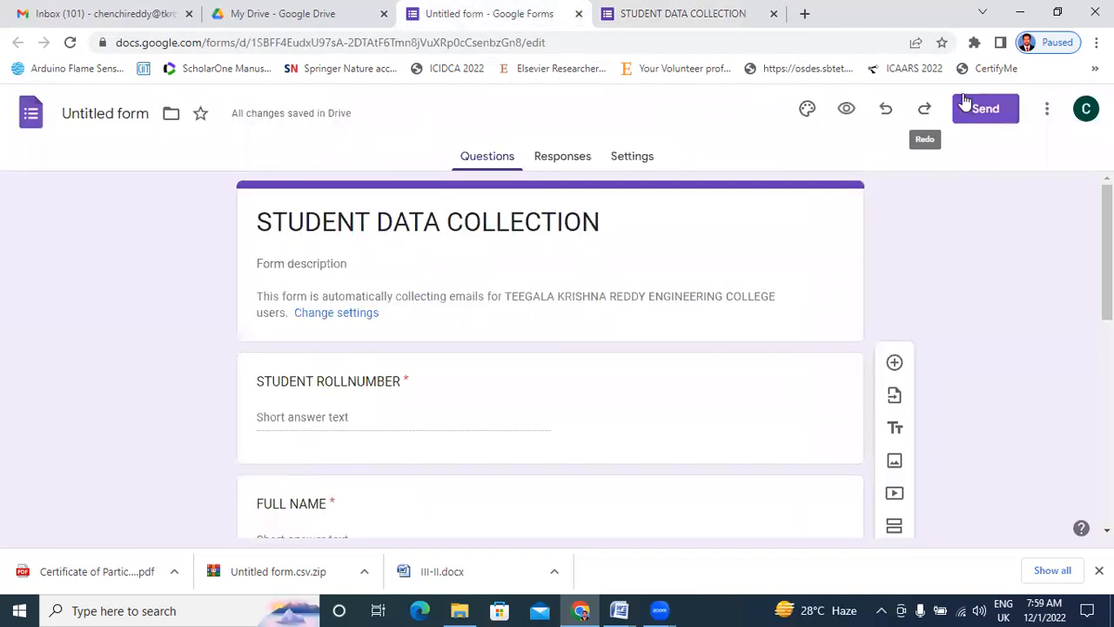
Open the Send form dialog and start typing the recipient's e-mail address.
click(983, 112)
click(181, 282)
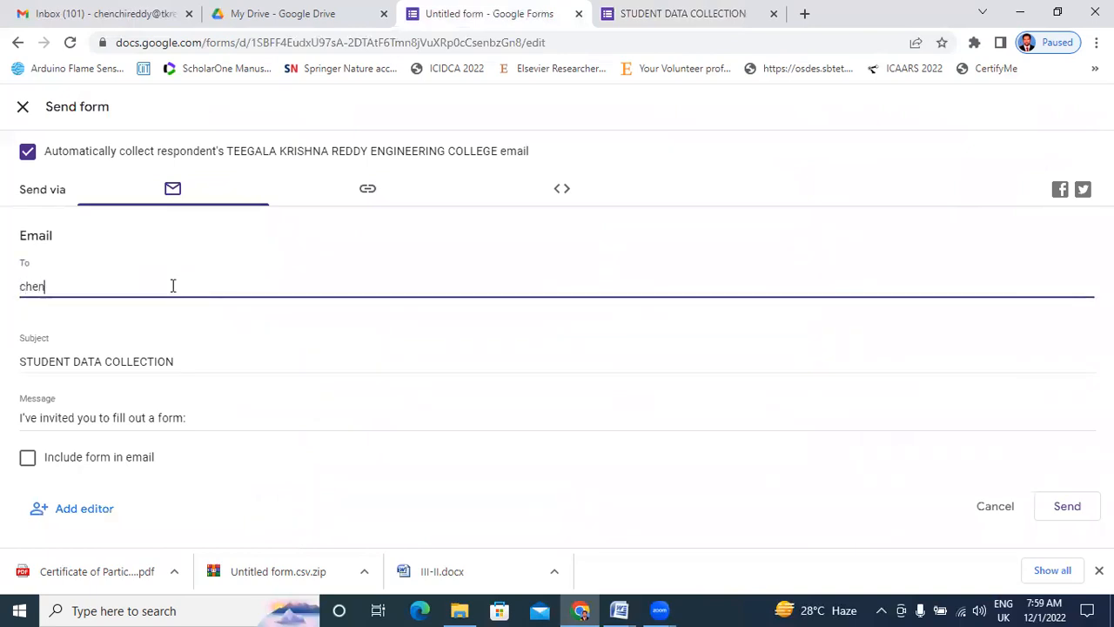
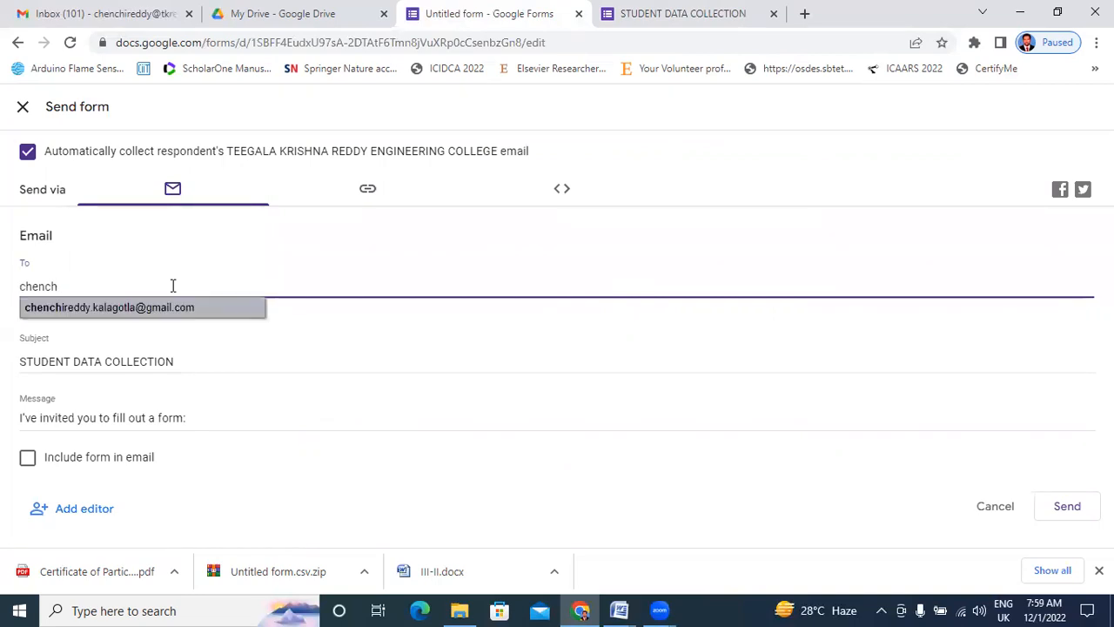
click(100, 13)
click(1083, 111)
triple_click(956, 278)
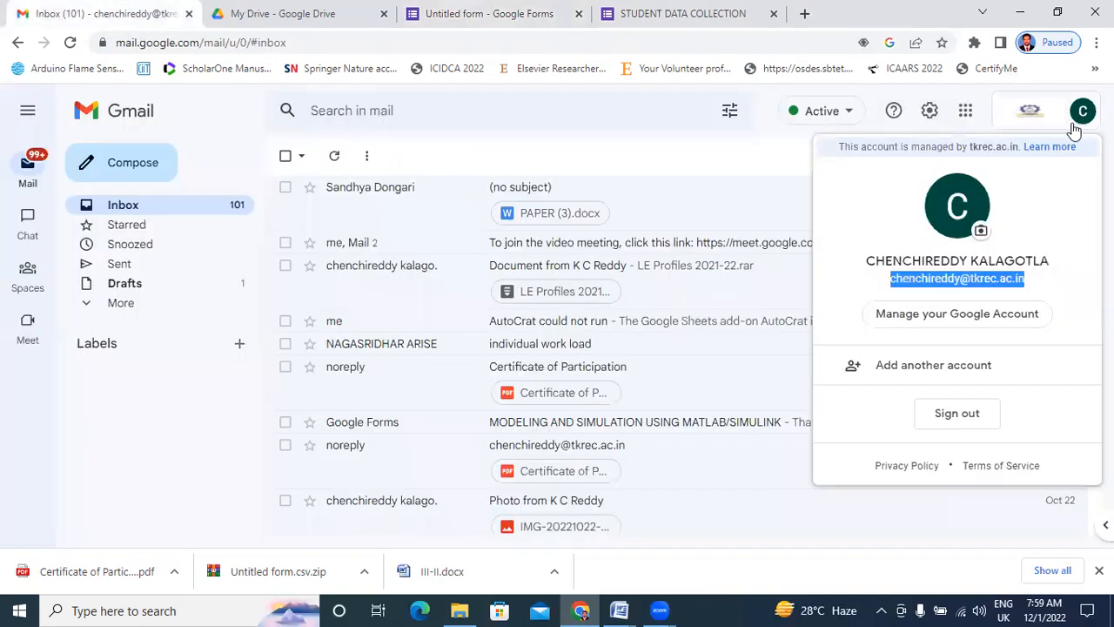
right_click(947, 282)
click(962, 293)
Paste the copied address as recipient, include the form in the email, and send.
click(696, 13)
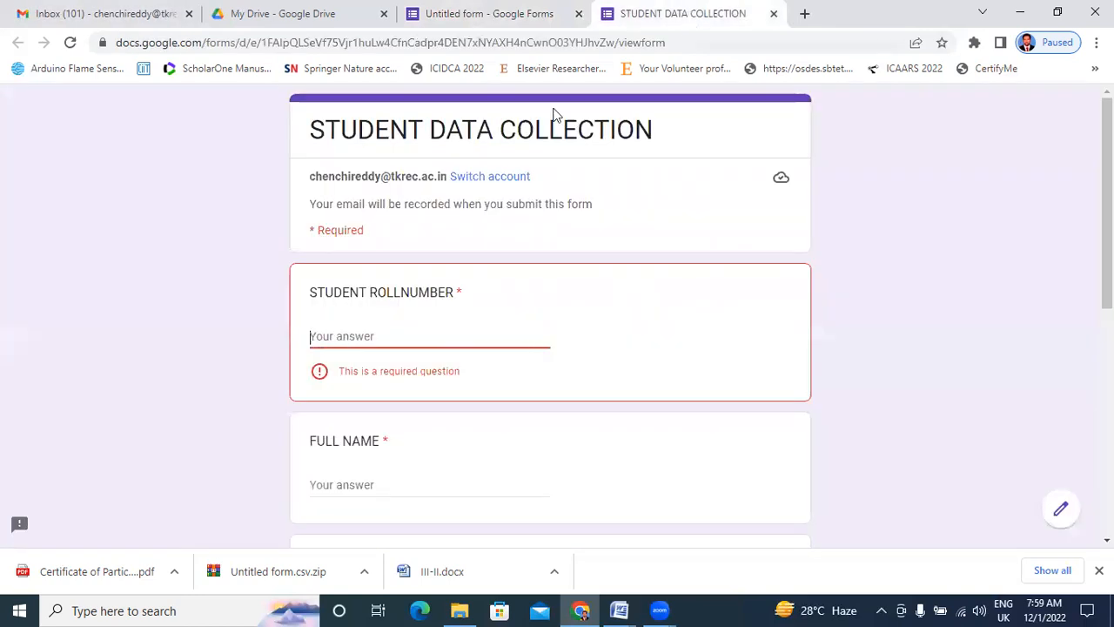
click(473, 11)
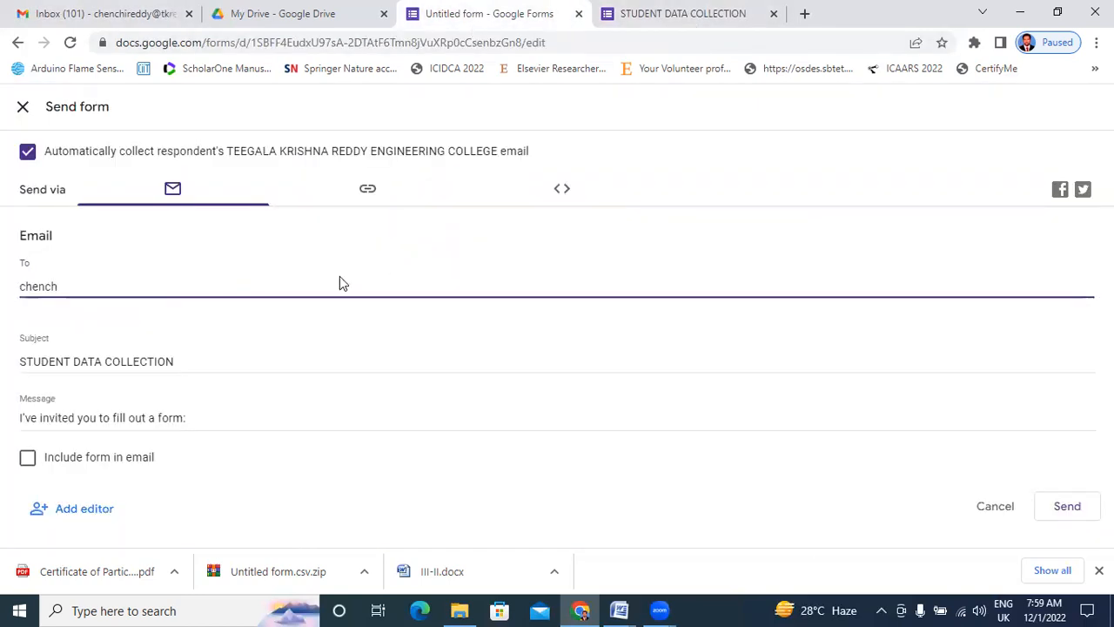
drag(61, 287, 0, 294)
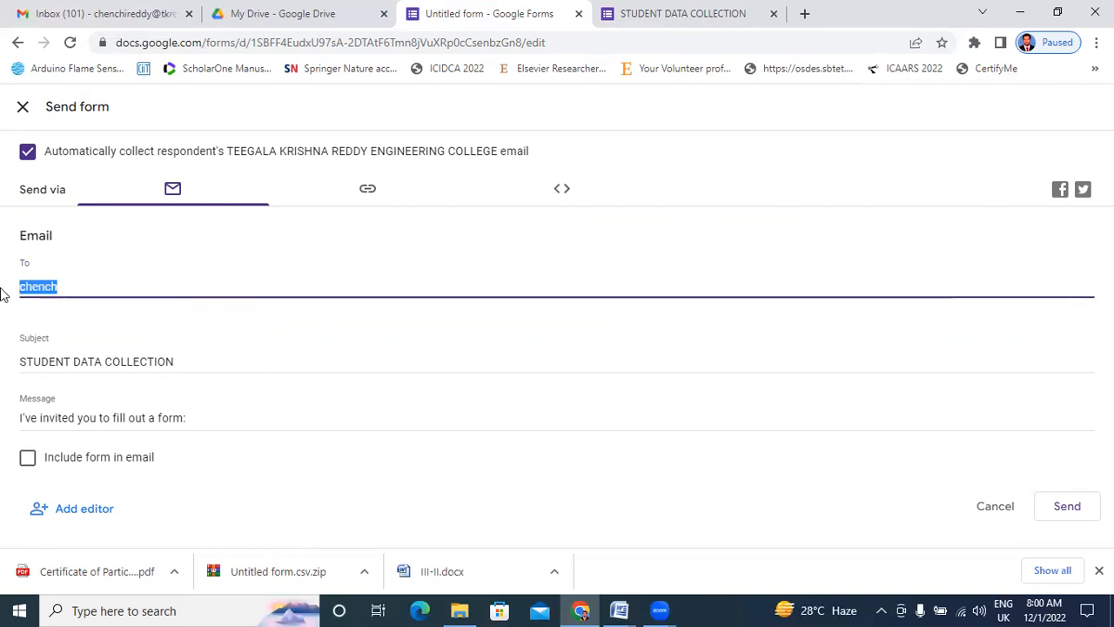
key(ctrl+v)
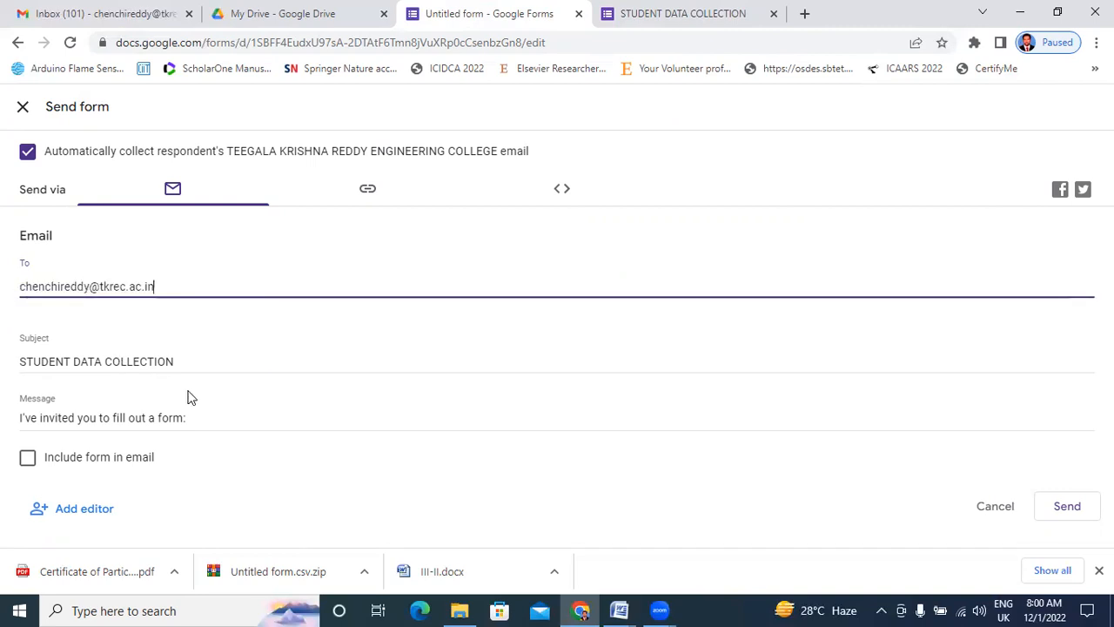
click(28, 457)
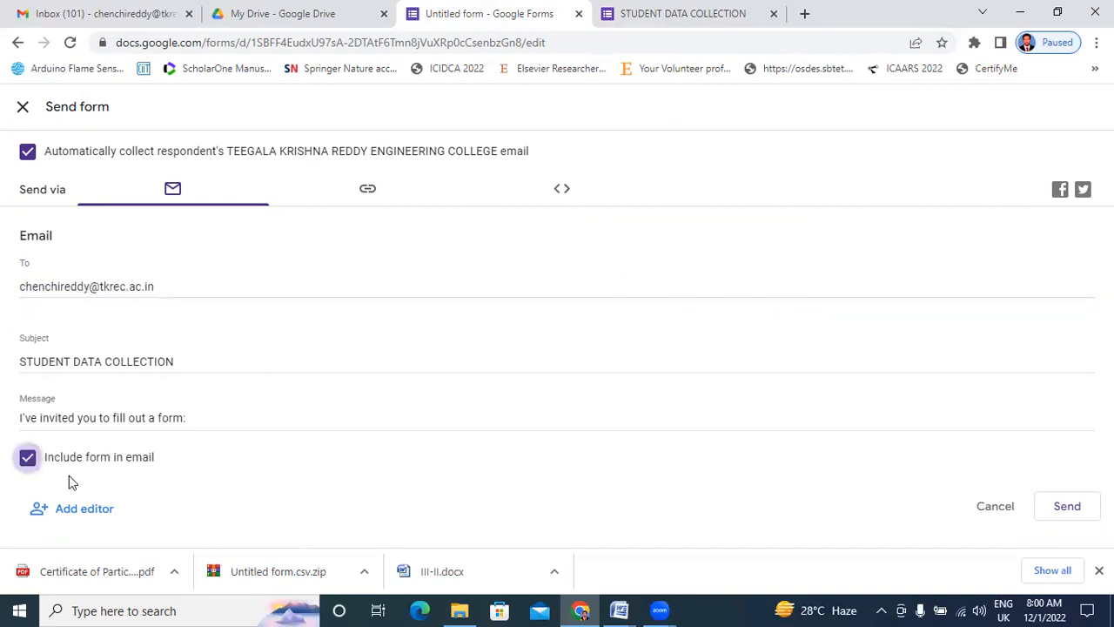
click(1068, 507)
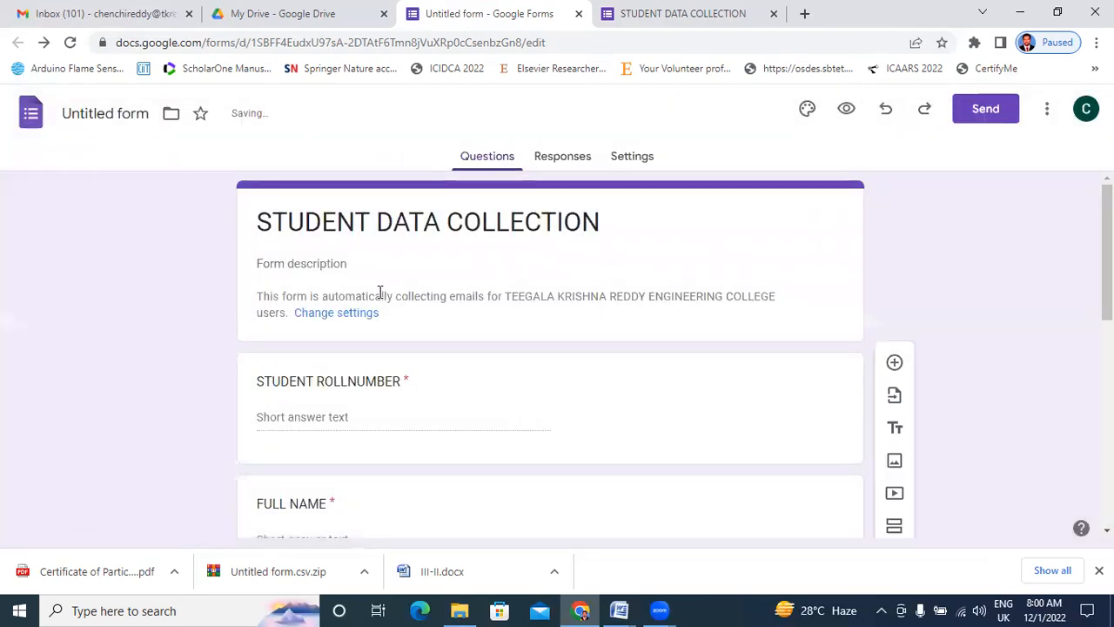
Open the STUDENT DATA COLLECTION invitation in Gmail and launch 'FILL OUT IN GOOGLE FORMS'.
click(106, 12)
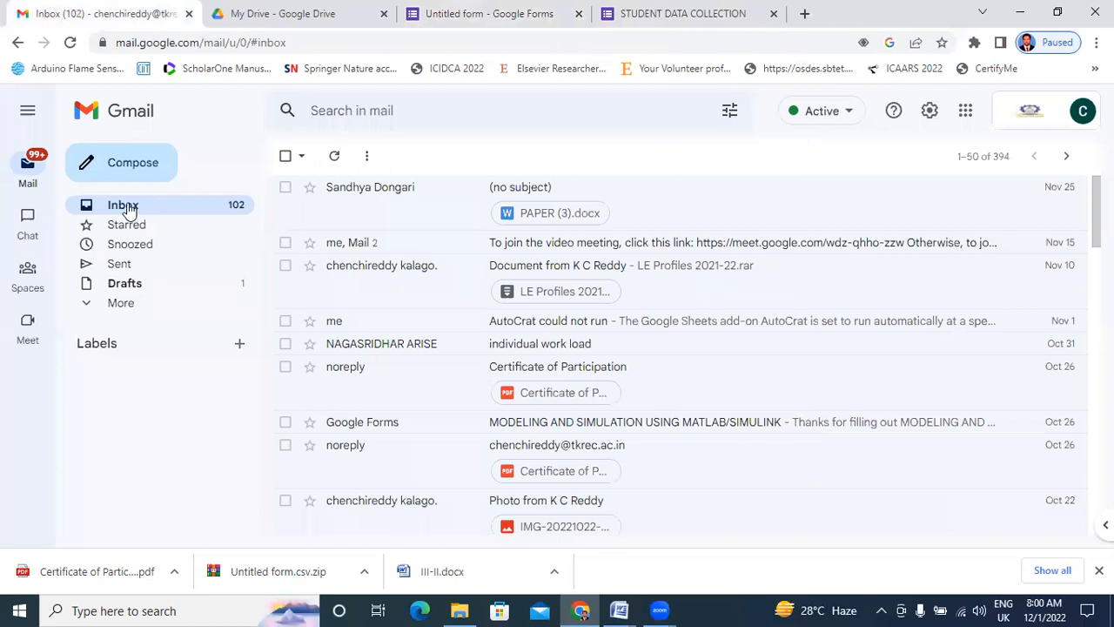
click(572, 191)
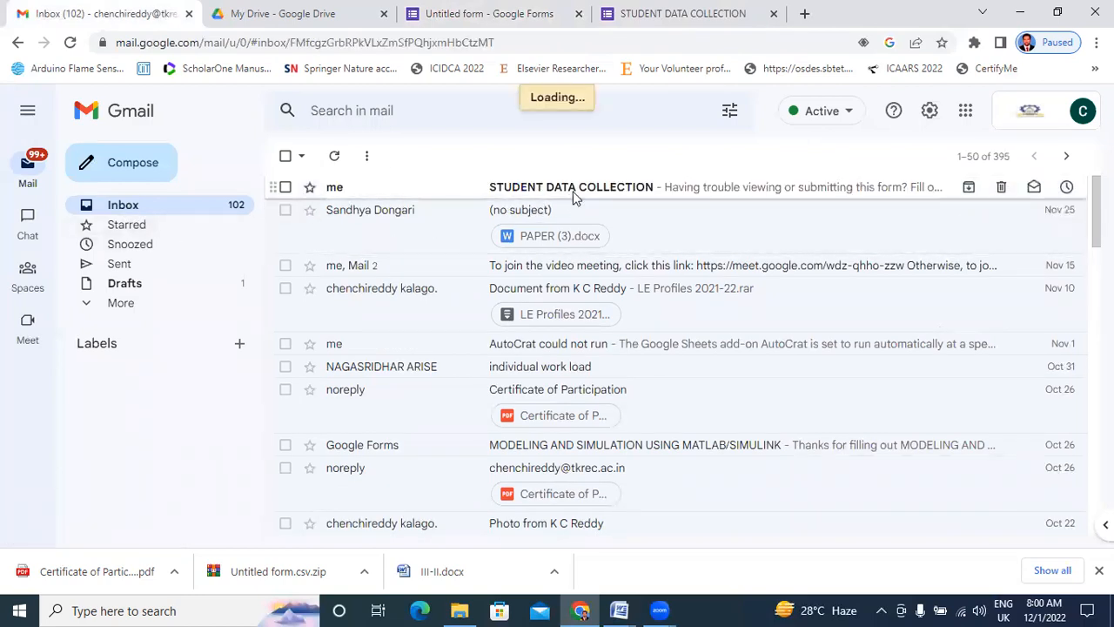
scroll(464, 374, down, 2)
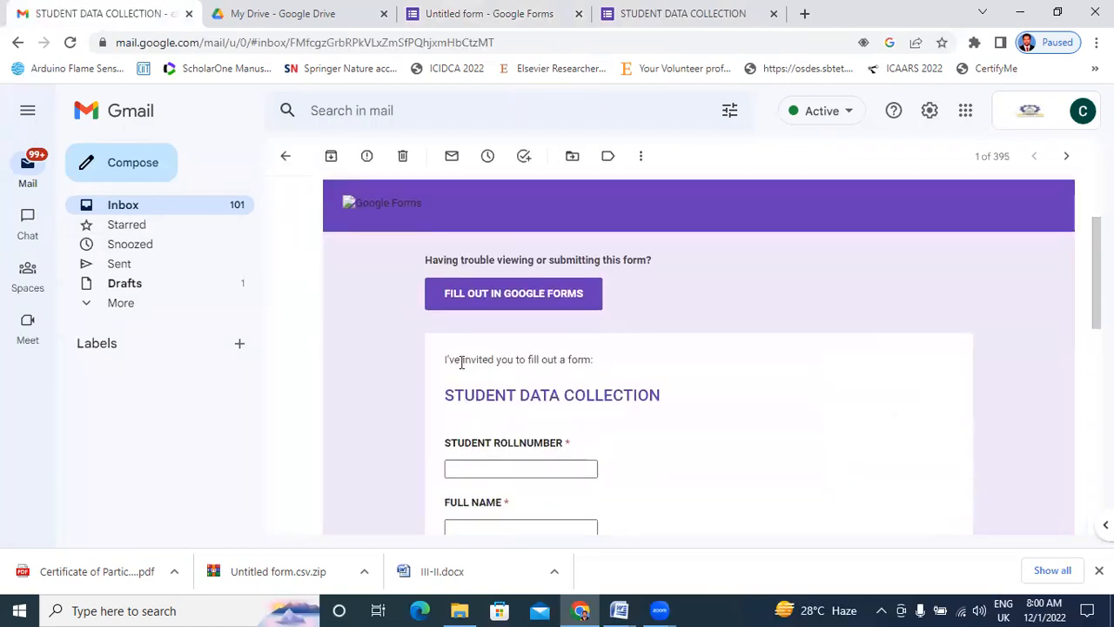
click(477, 300)
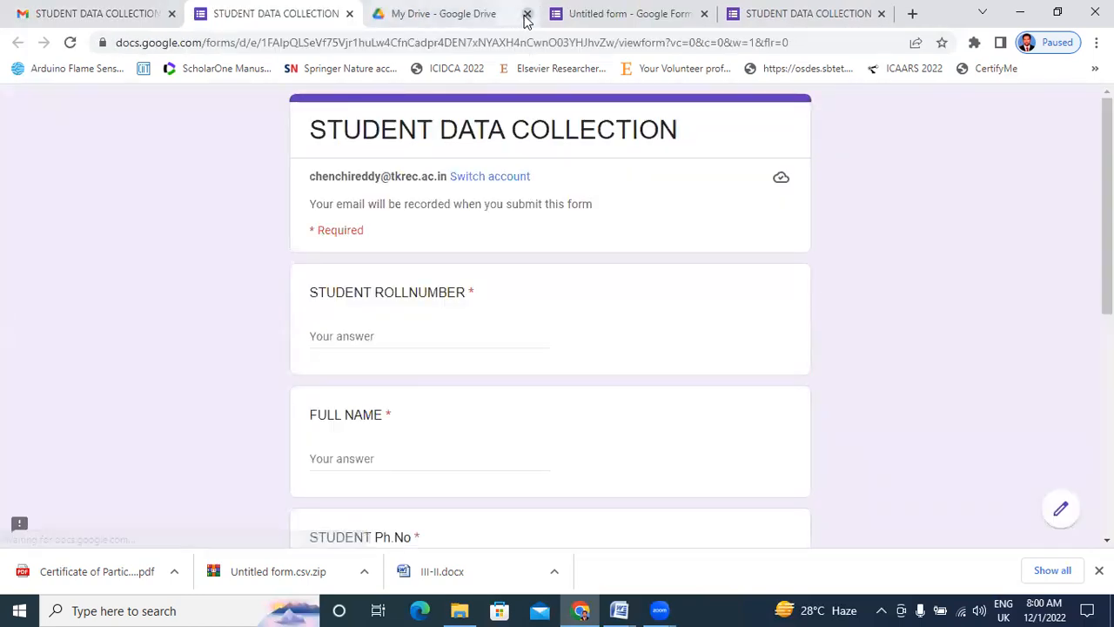
Close the Drive and editor tabs, then enter the roll number and the student's full name.
click(527, 15)
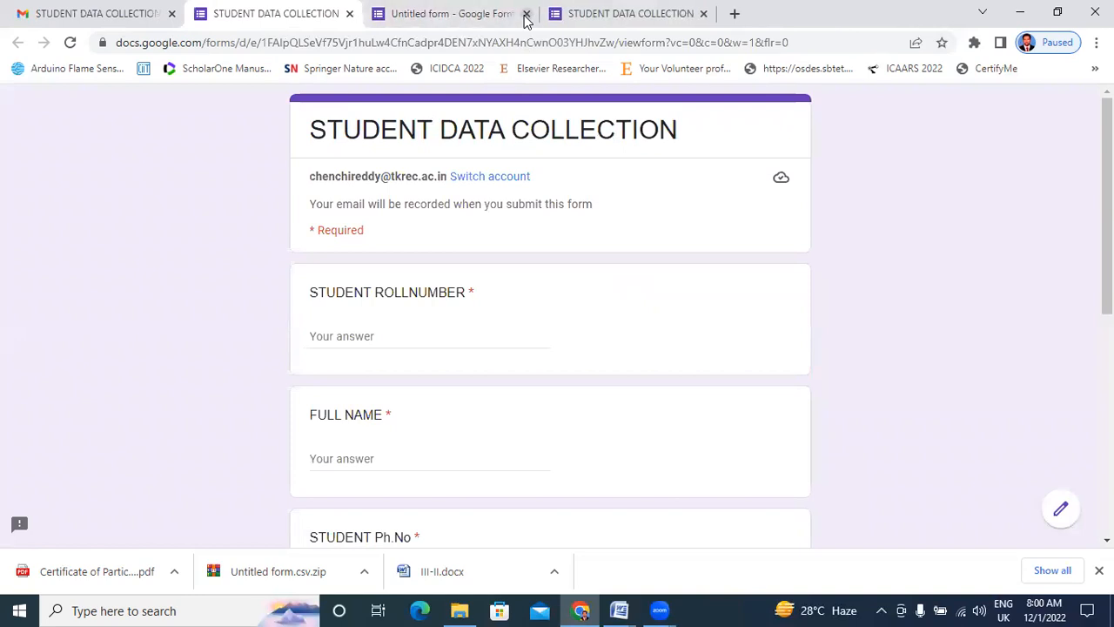
click(526, 15)
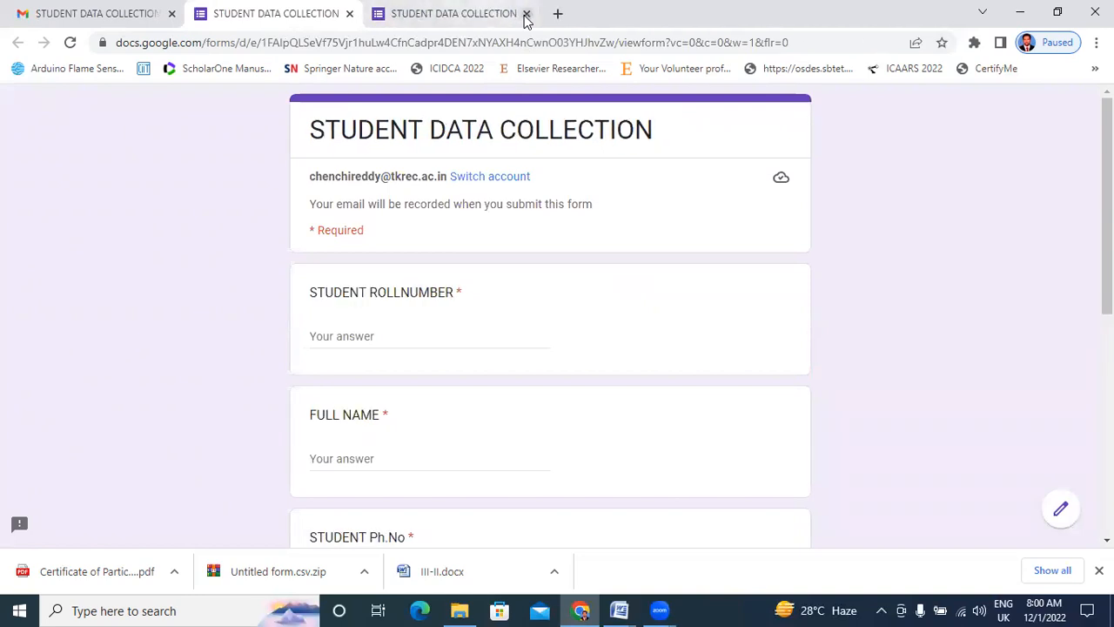
click(410, 335)
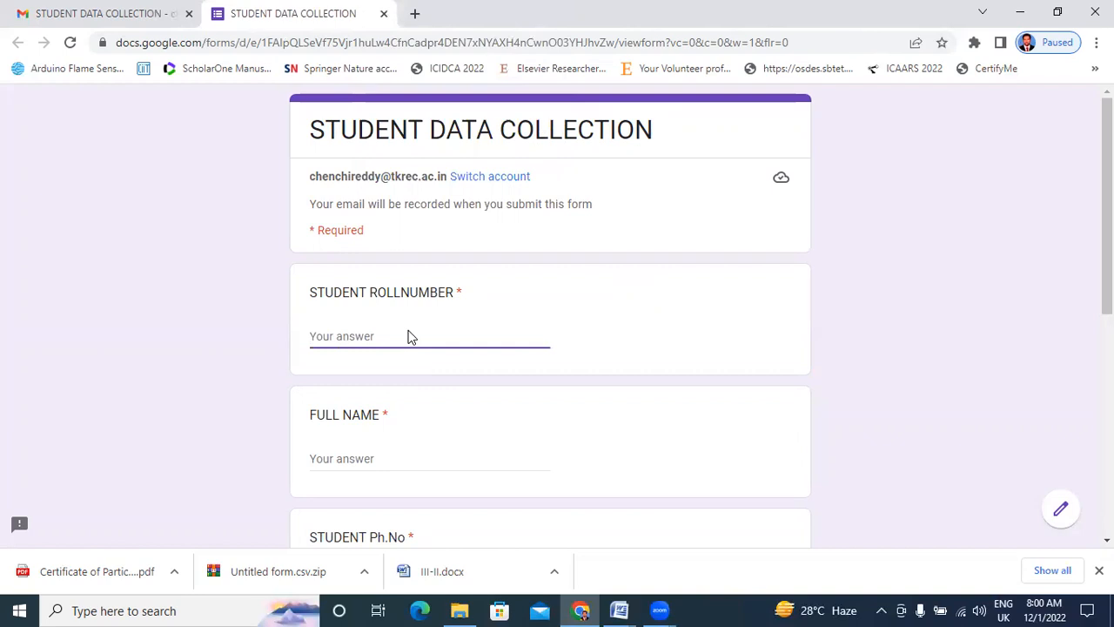
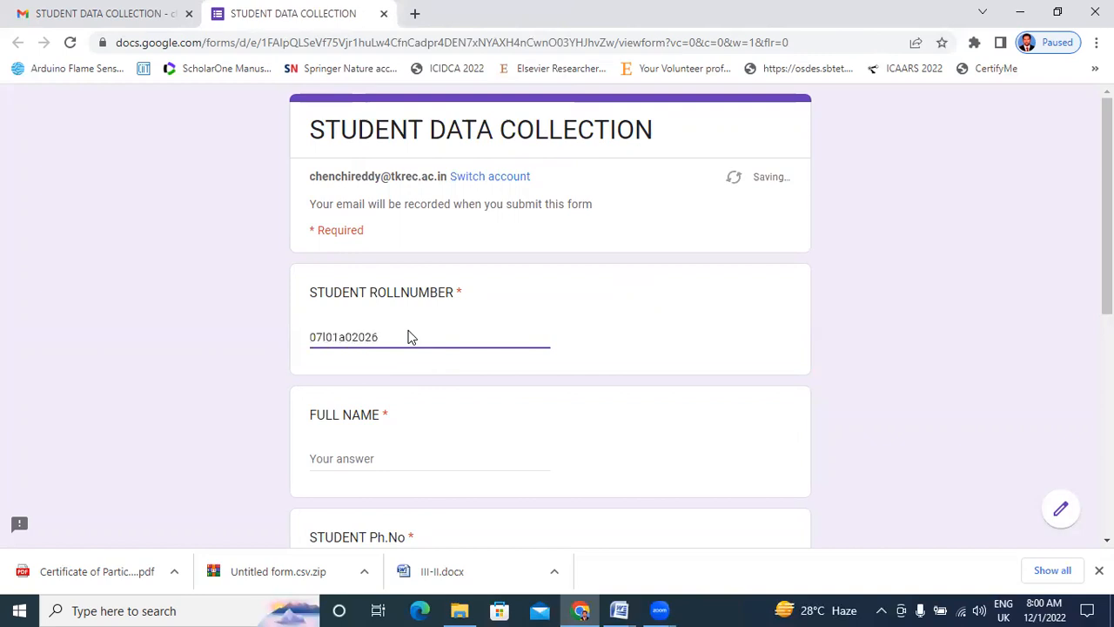
click(376, 450)
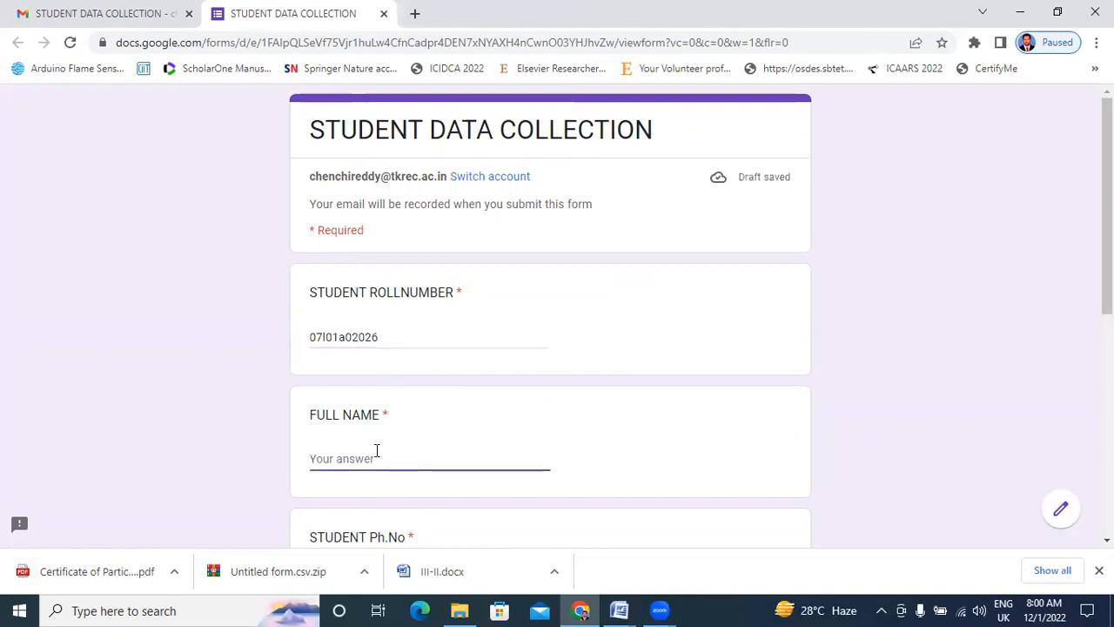
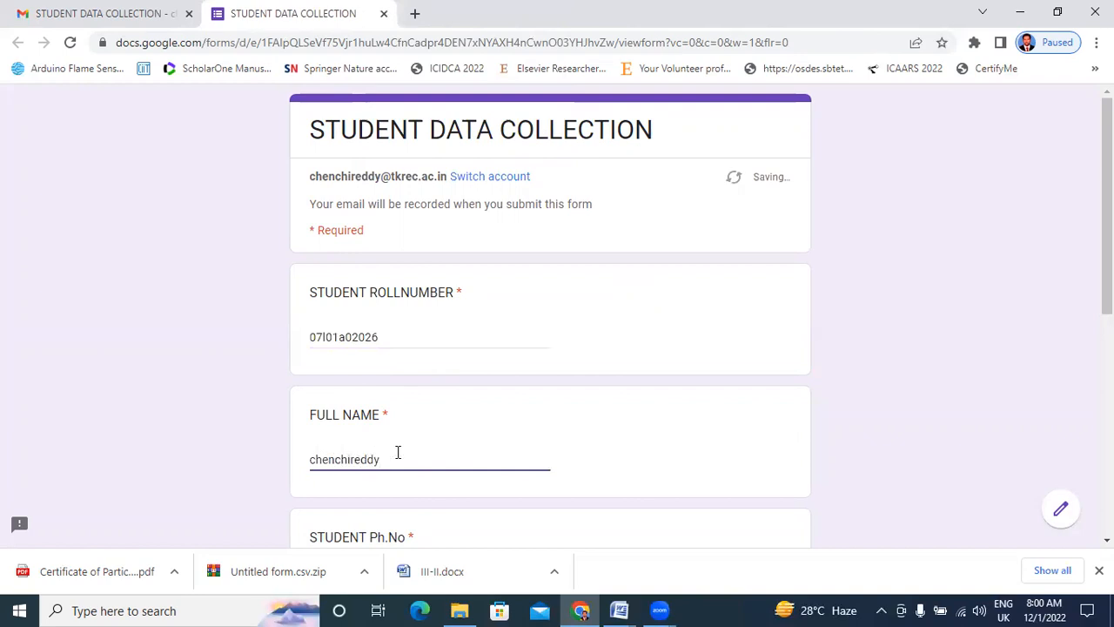
Fill in the phone number, e-mail and address answers, then submit the form.
scroll(416, 472, down, 3)
click(409, 310)
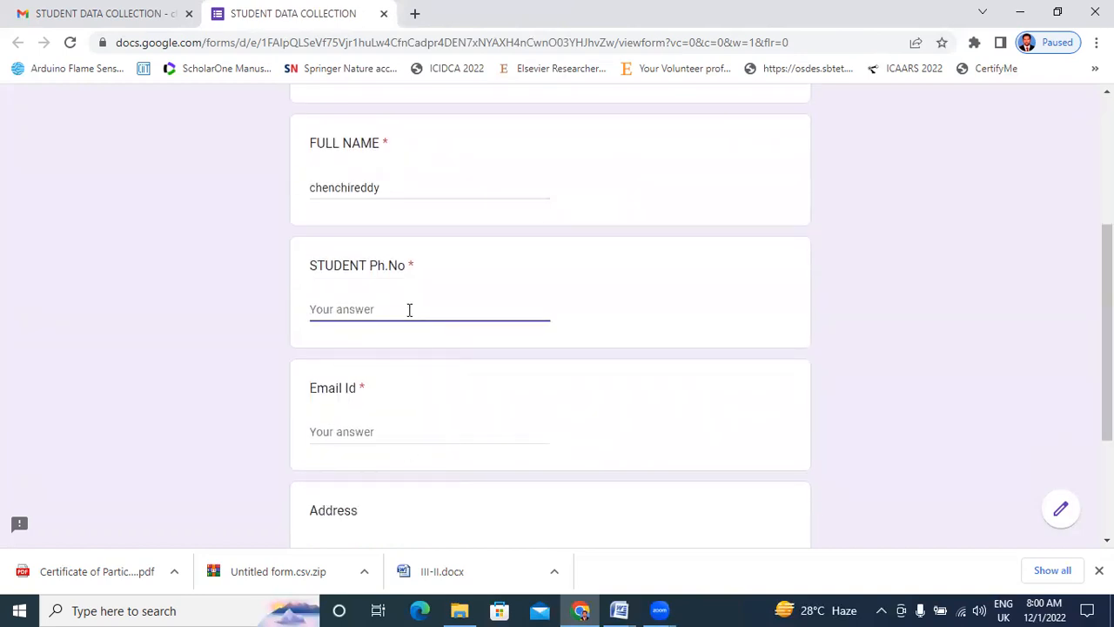
scroll(406, 318, down, 2)
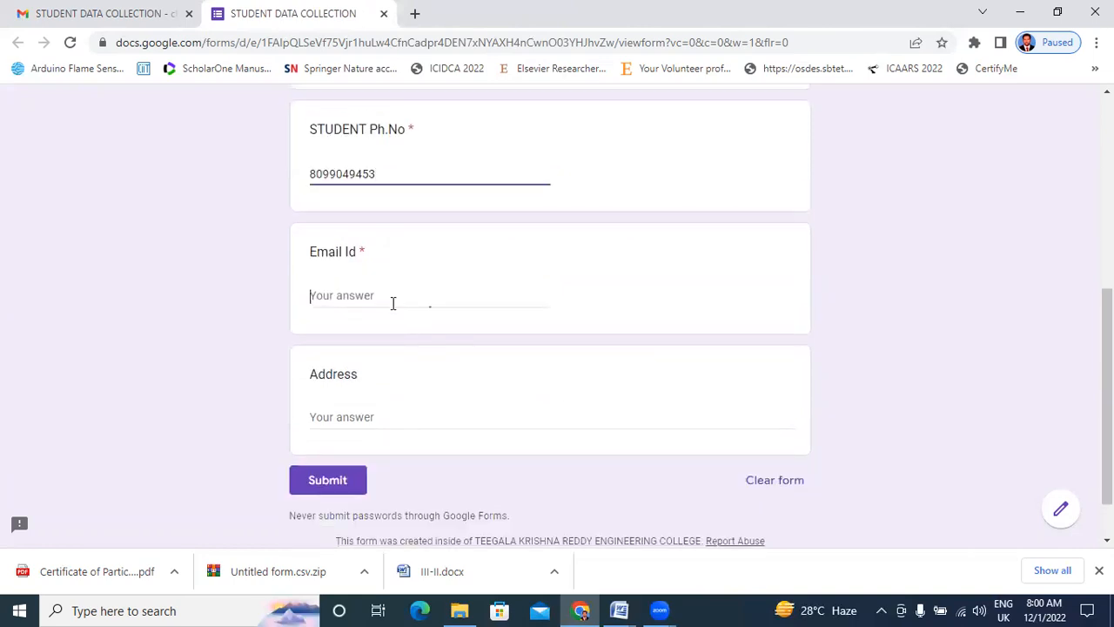
click(139, 11)
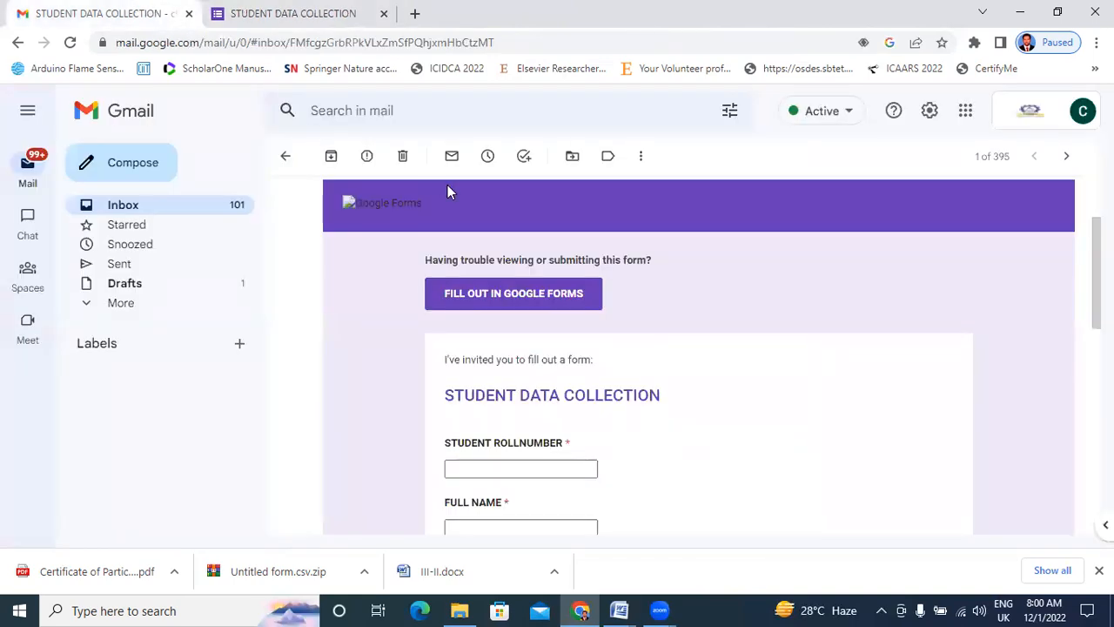
click(274, 8)
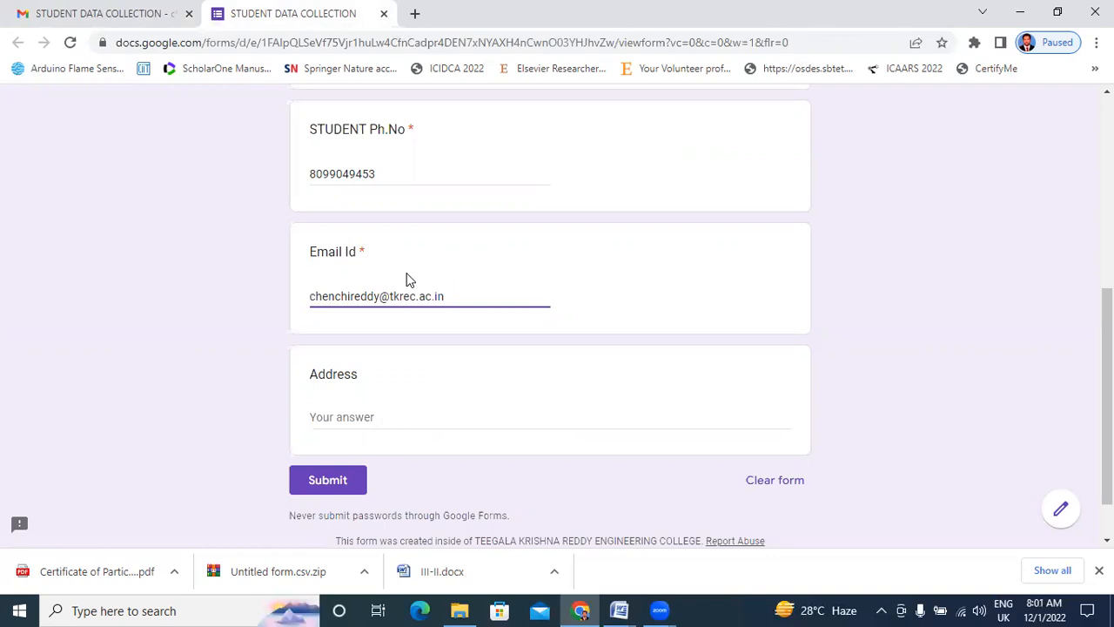
click(393, 410)
text(ffdsfdsfsf)
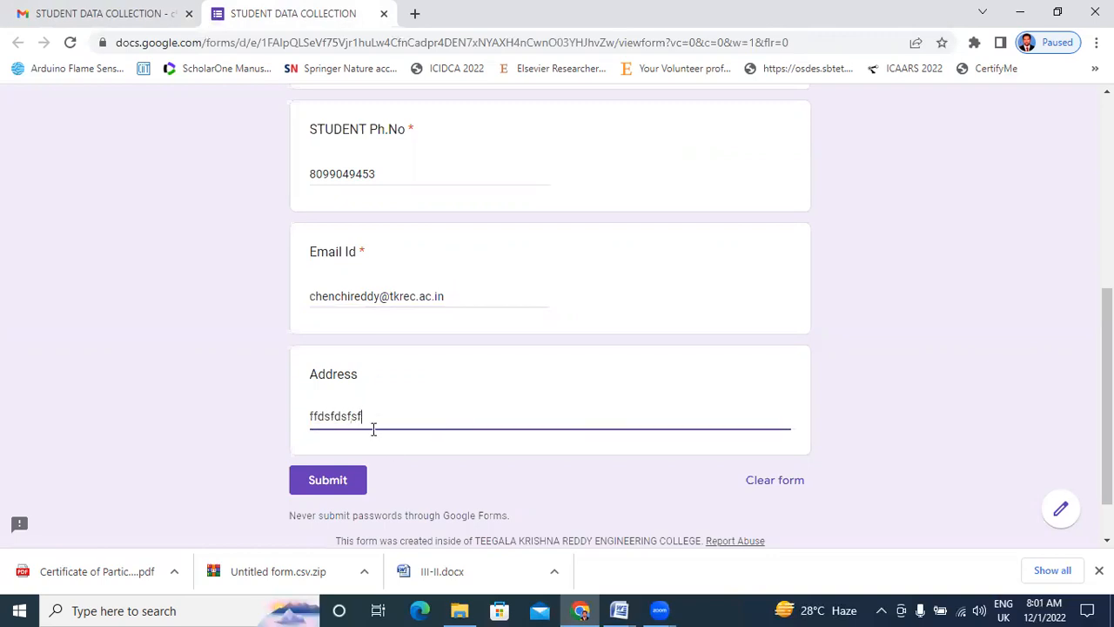
click(342, 478)
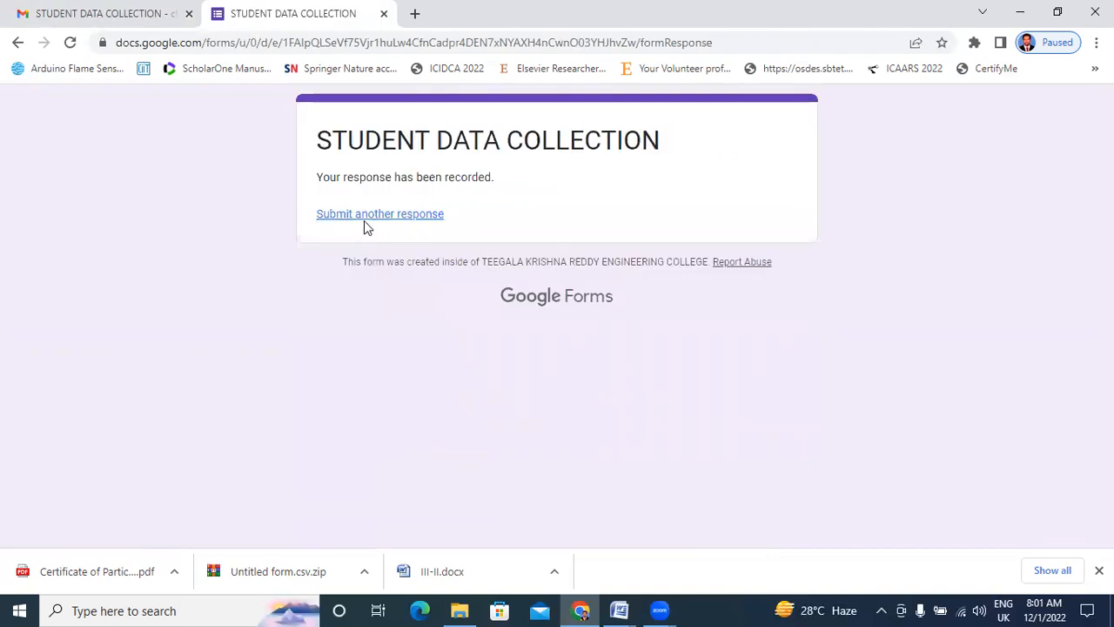
Open Google Drive in a new tab from the Google apps menu.
click(403, 217)
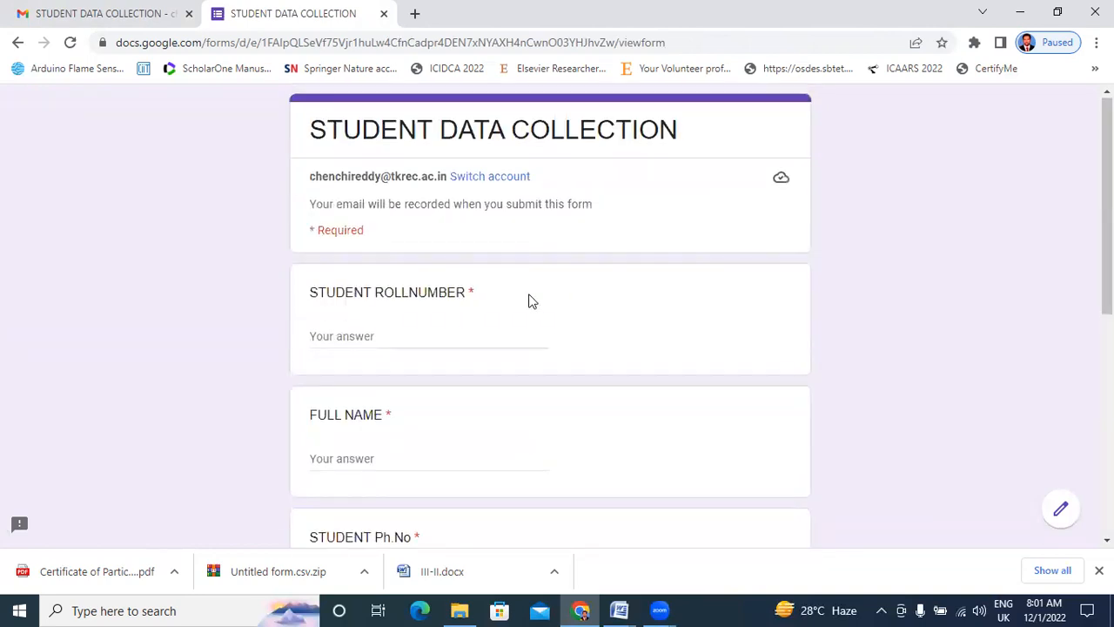
click(120, 11)
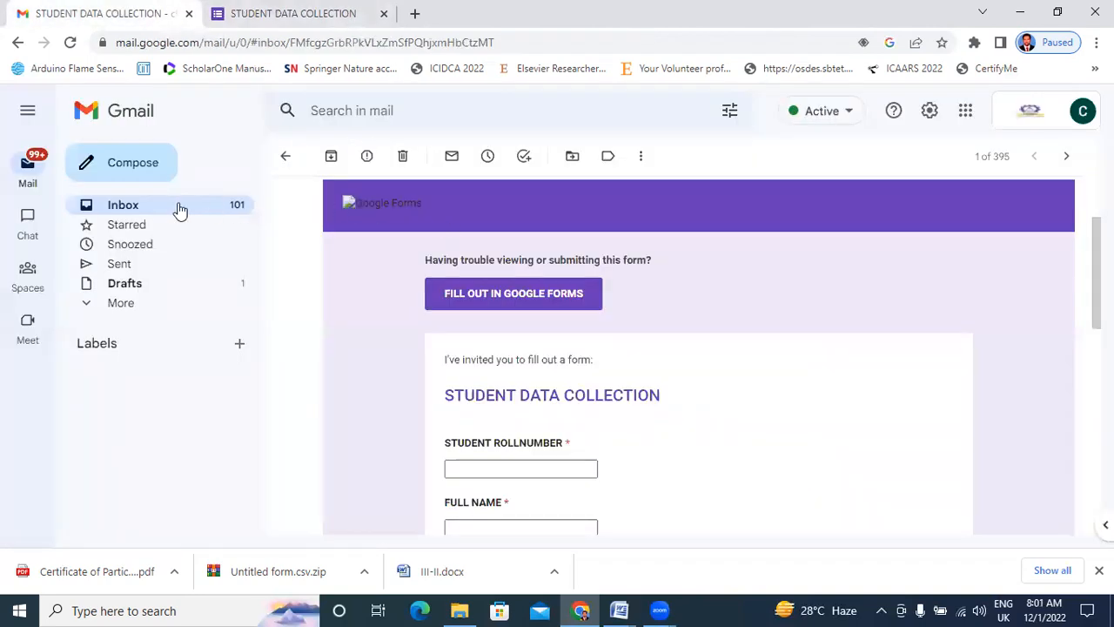
click(966, 112)
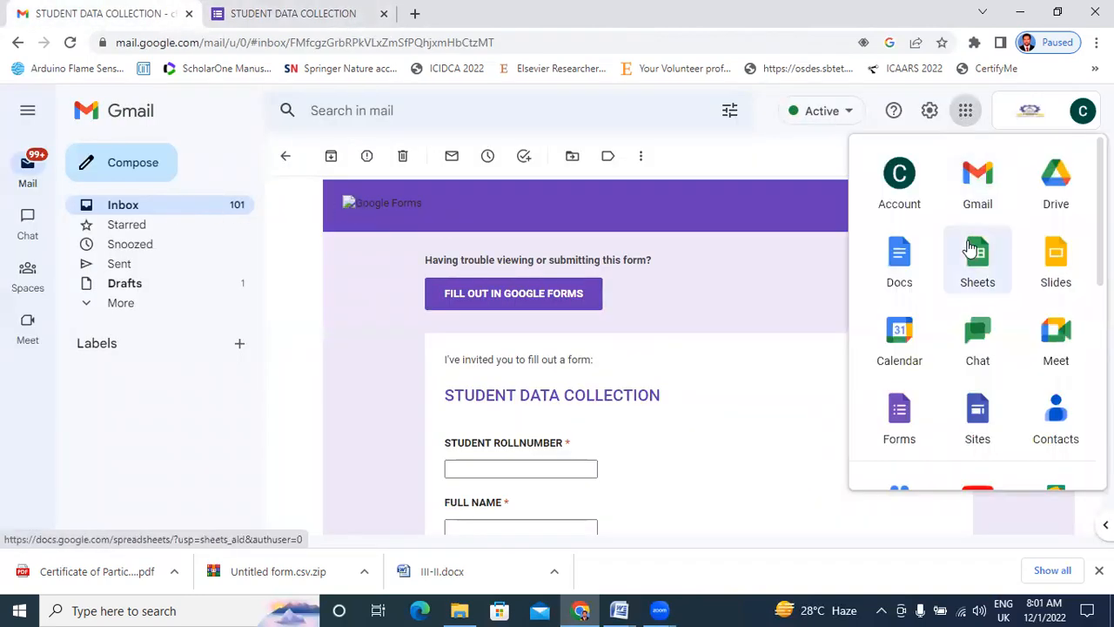
click(1057, 183)
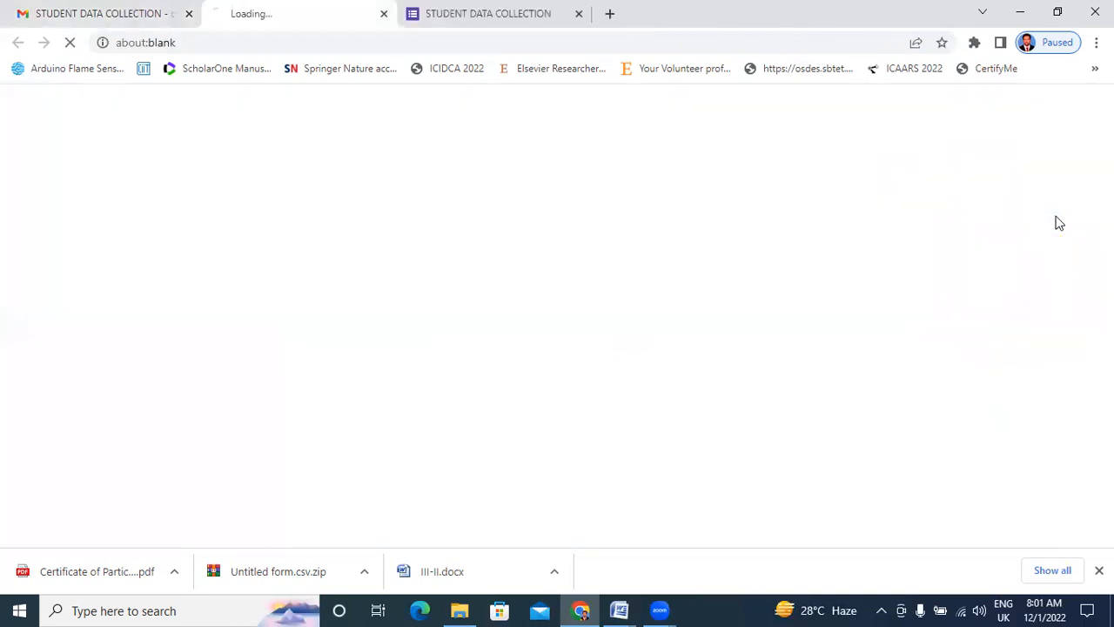
Close the leftover form tab and open the STUDENT DATA COLLECTION form from Drive's Suggested files.
click(564, 13)
click(579, 13)
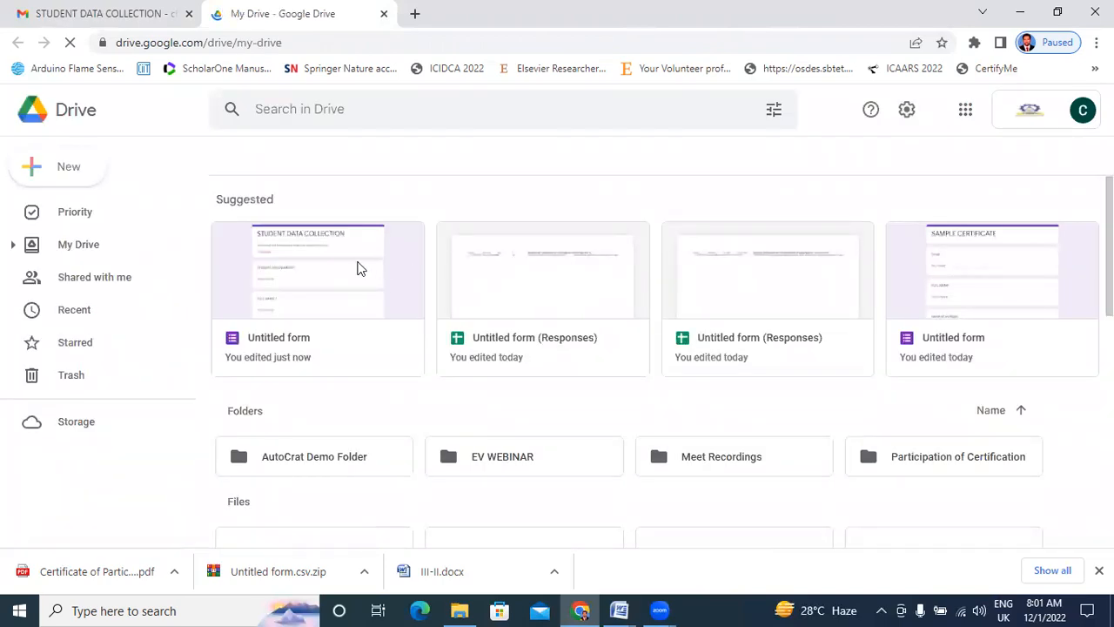
click(303, 289)
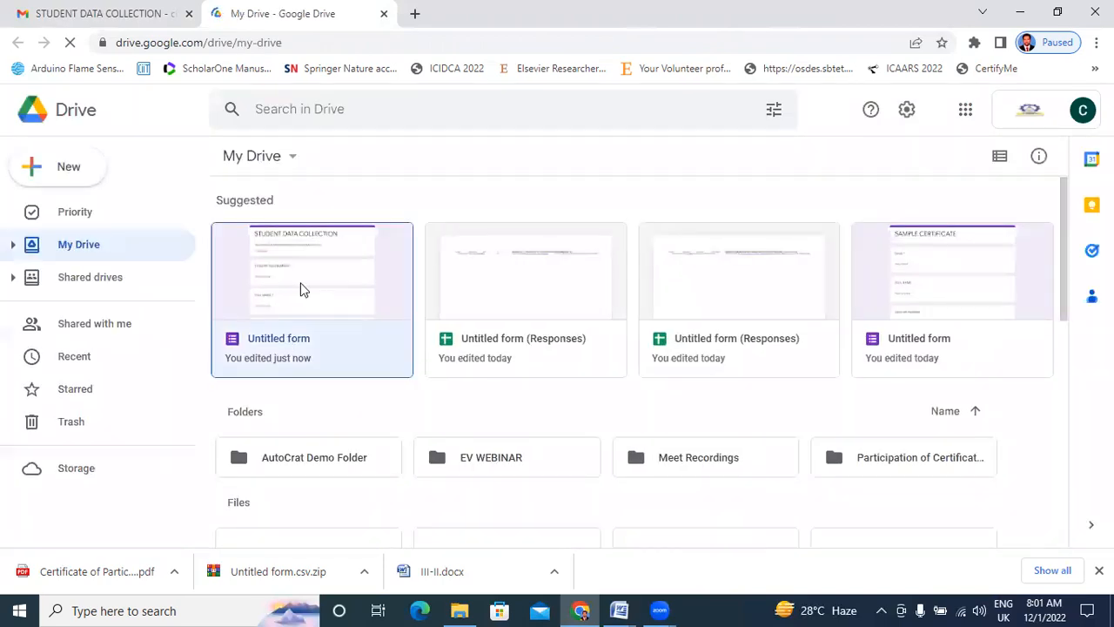
double_click(362, 275)
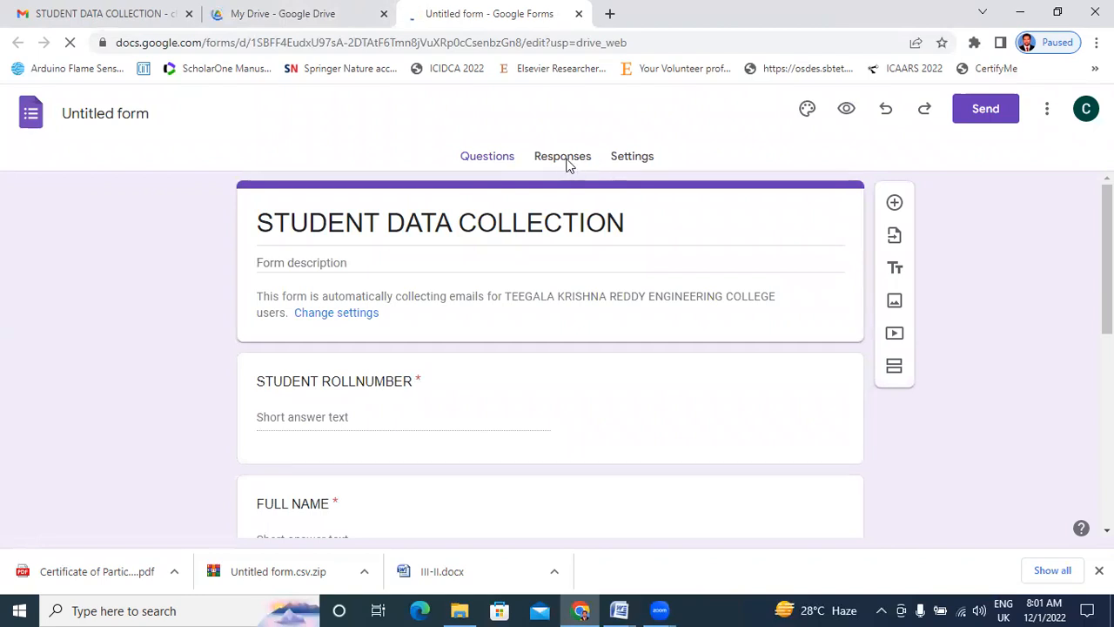
Download the form's 1 response as 'Untitled form.csv (1).zip' and show it in its folder.
click(575, 162)
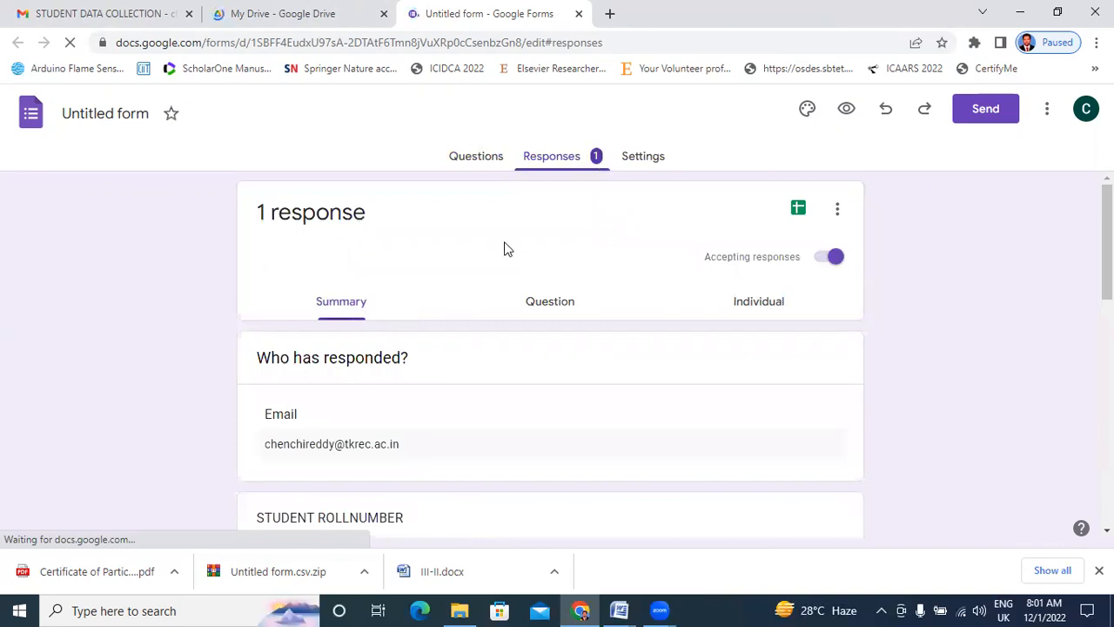
scroll(490, 287, down, 15)
scroll(490, 294, up, 15)
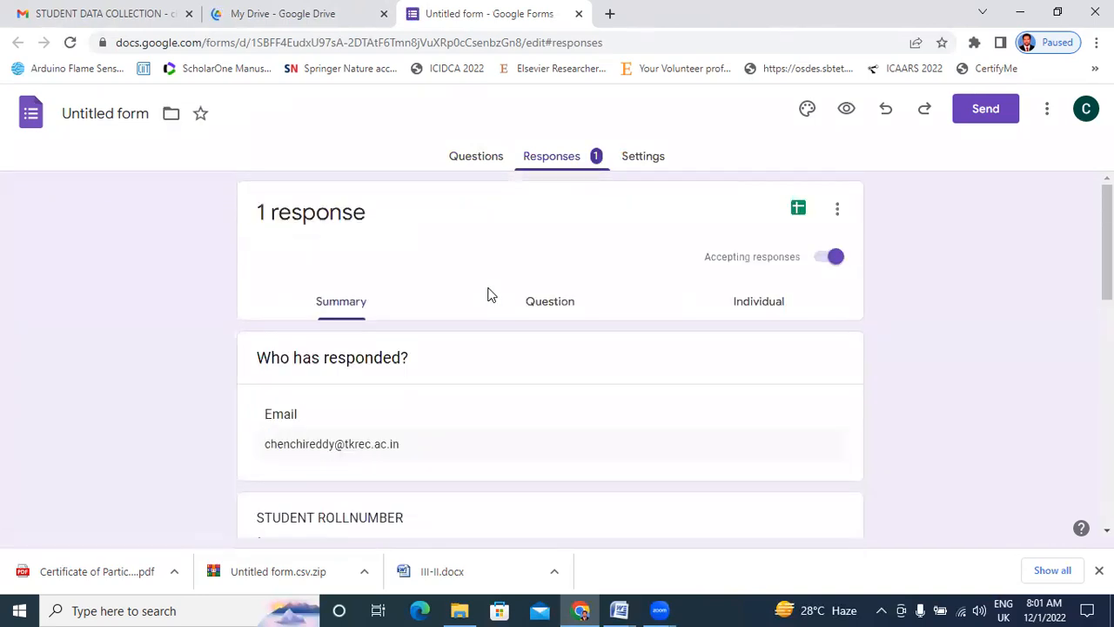
click(837, 212)
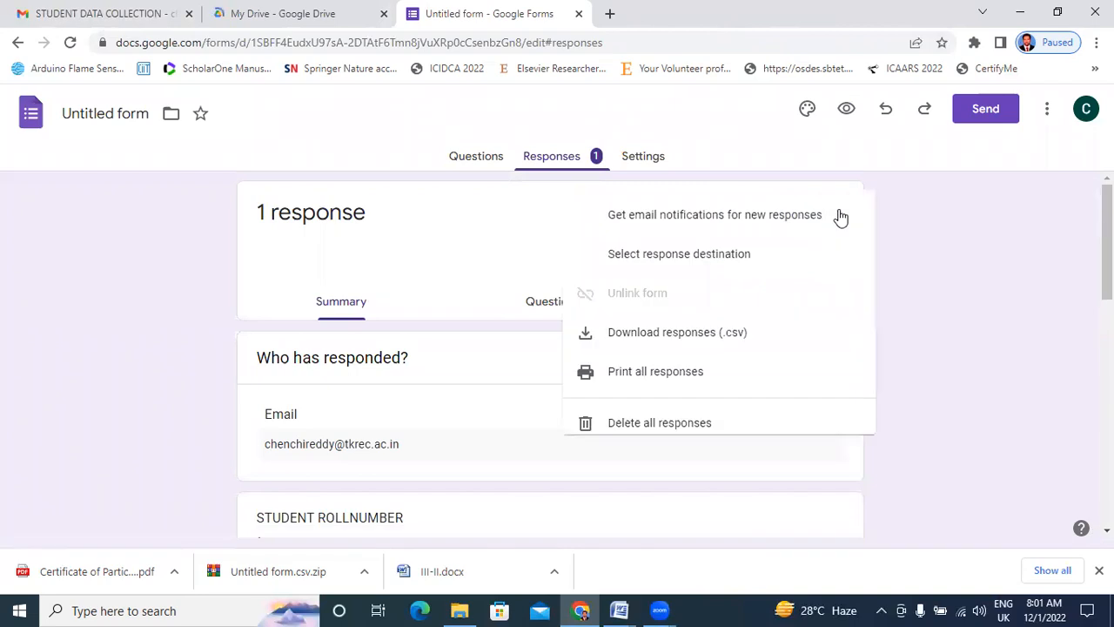
click(638, 342)
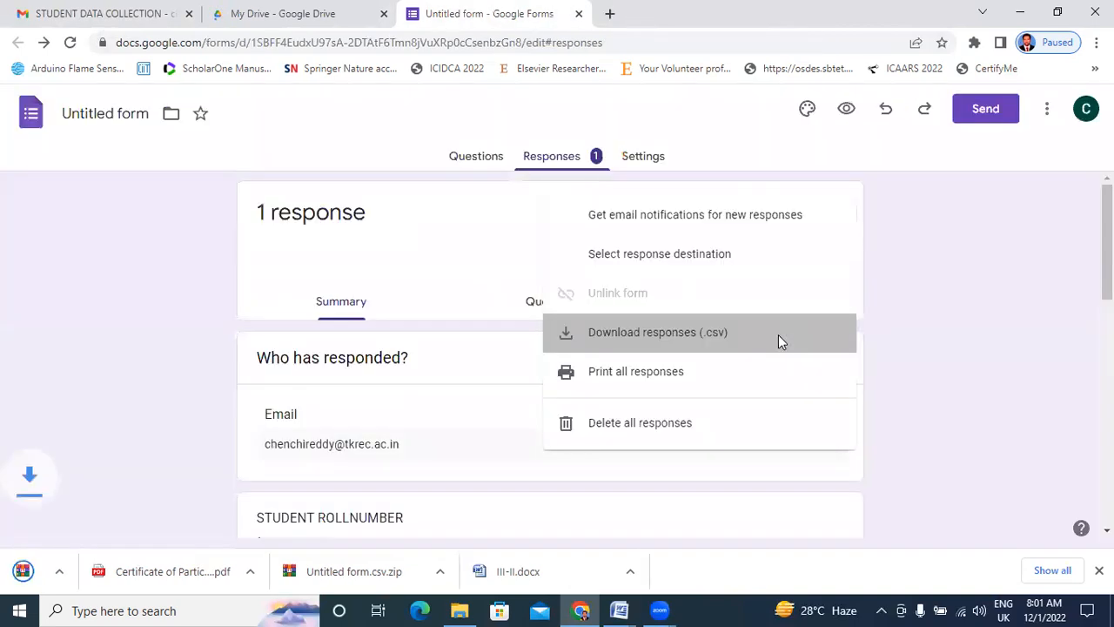
click(173, 571)
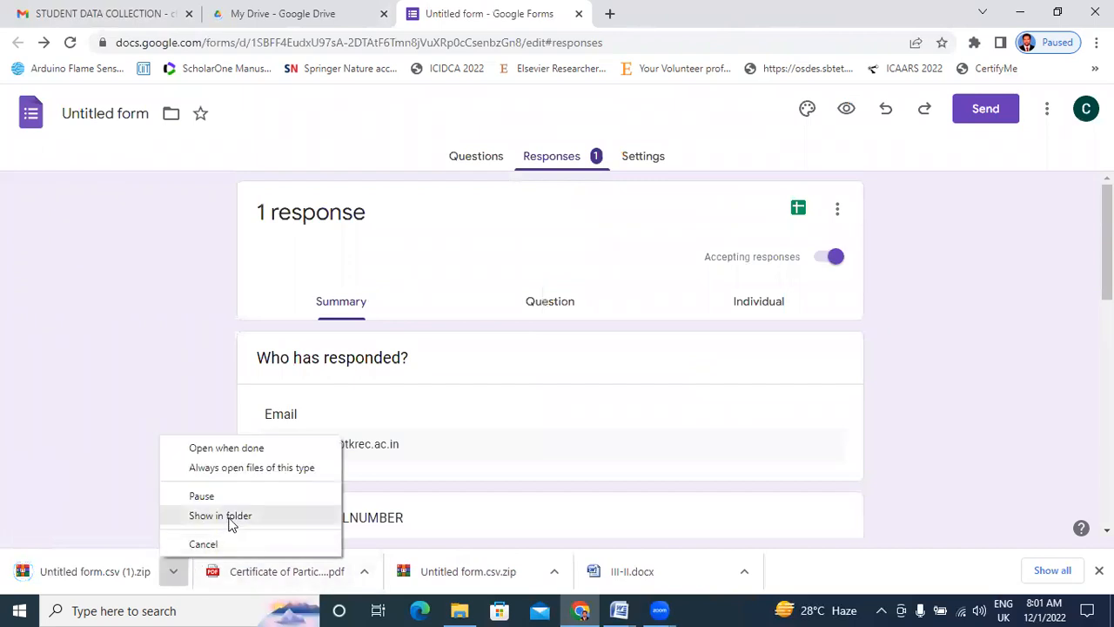
click(228, 517)
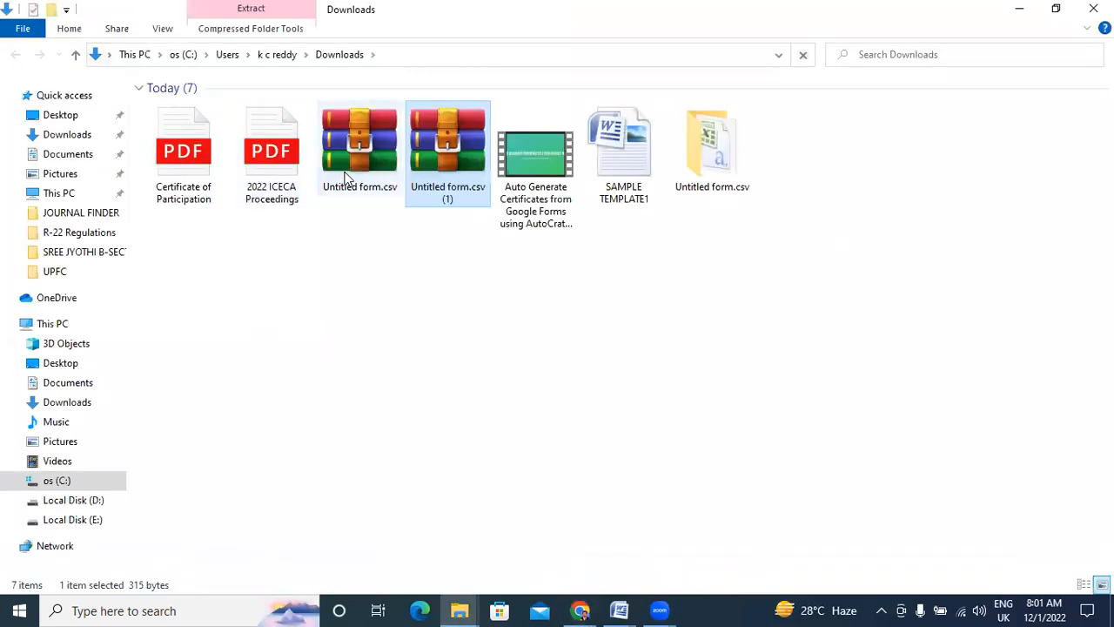
Extract 'Untitled form.csv (1)' into its own folder and open the Untitled form CSV in Excel.
right_click(433, 162)
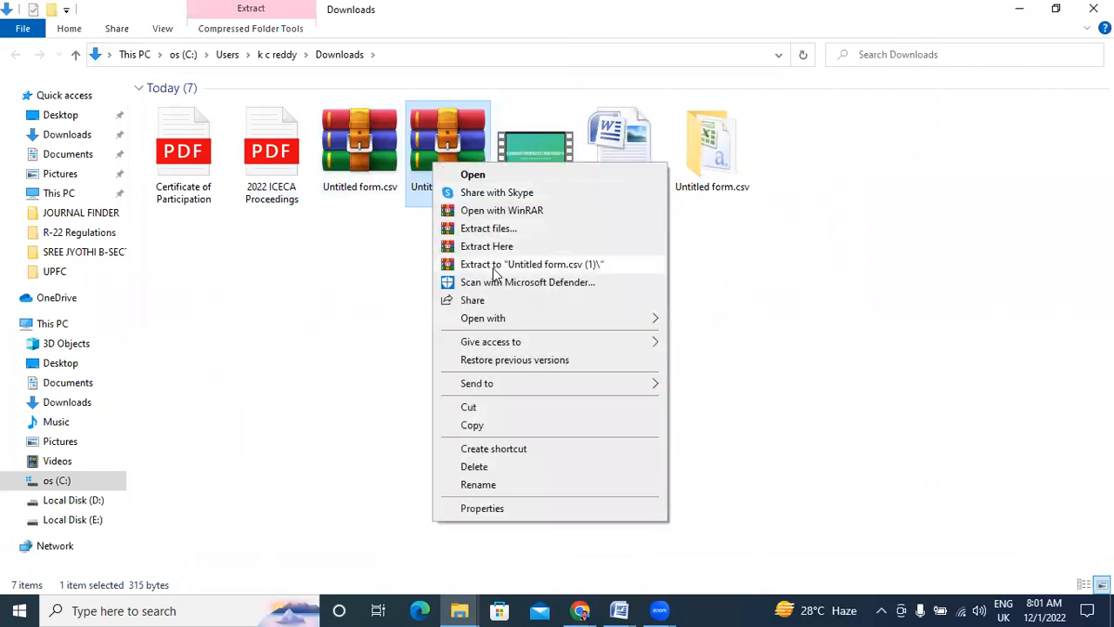
click(493, 265)
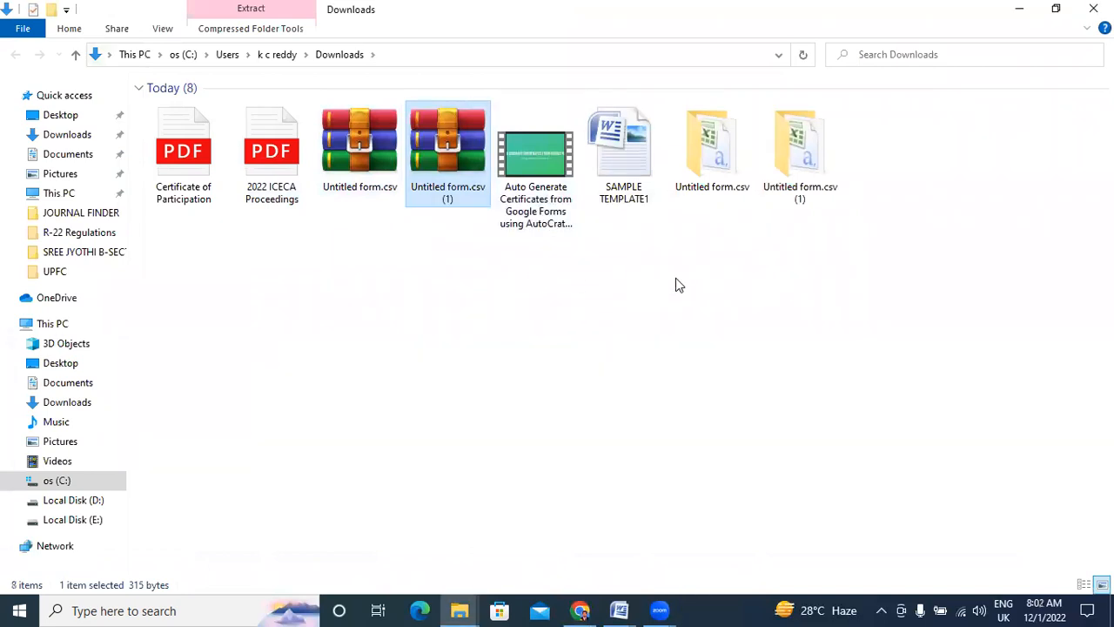
click(841, 181)
double_click(824, 169)
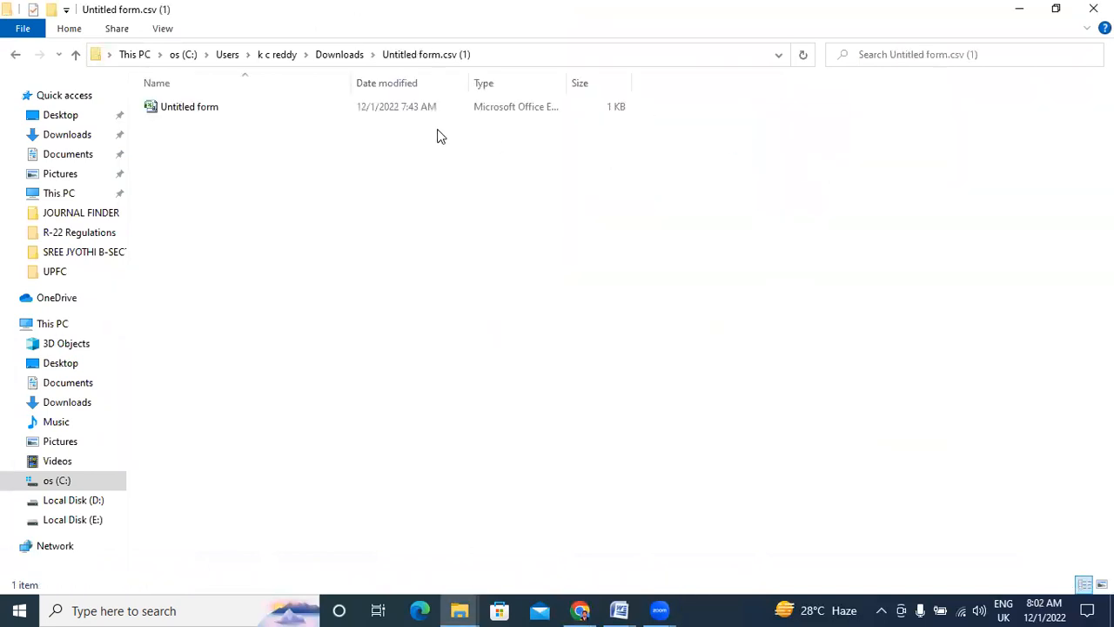
double_click(433, 113)
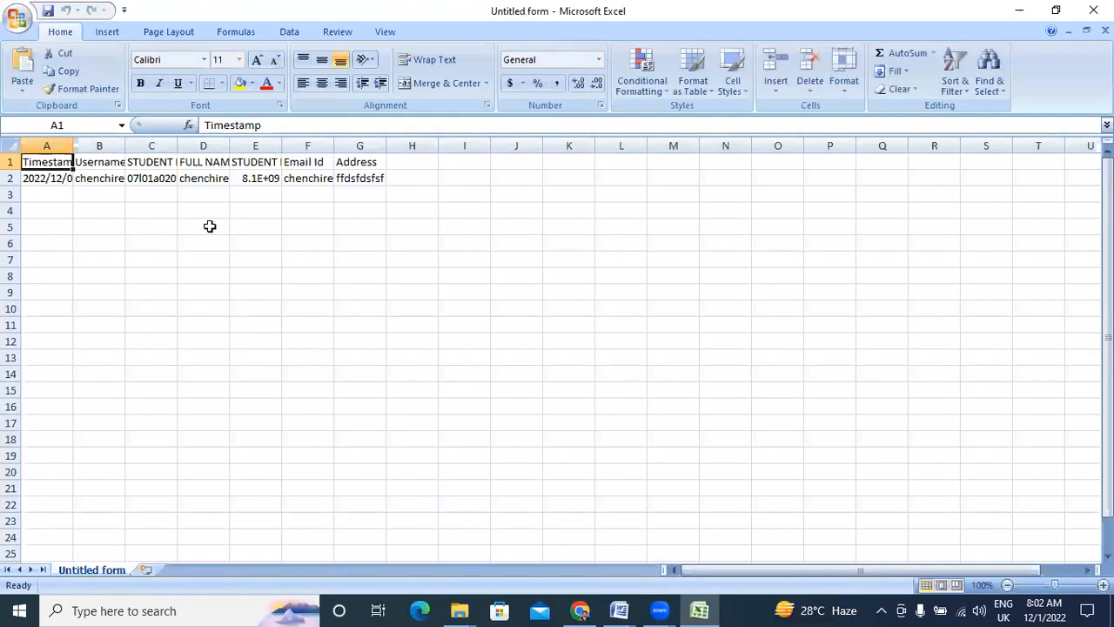
Widen columns A–F to show the timestamp, username, roll number, name, phone and e-mail in full.
drag(73, 146, 120, 145)
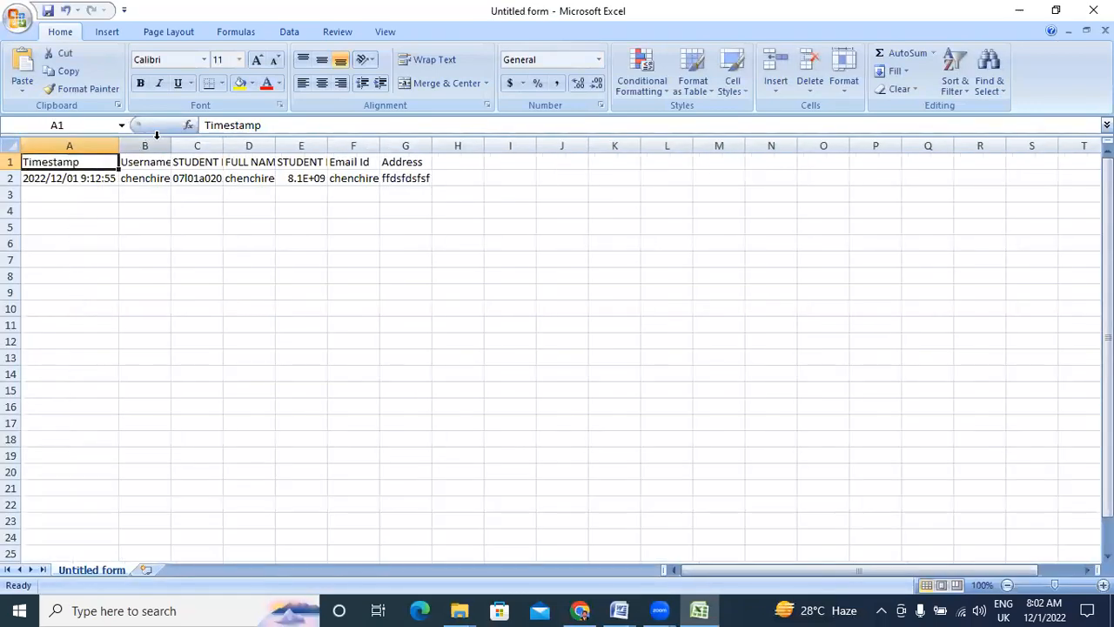
double_click(171, 145)
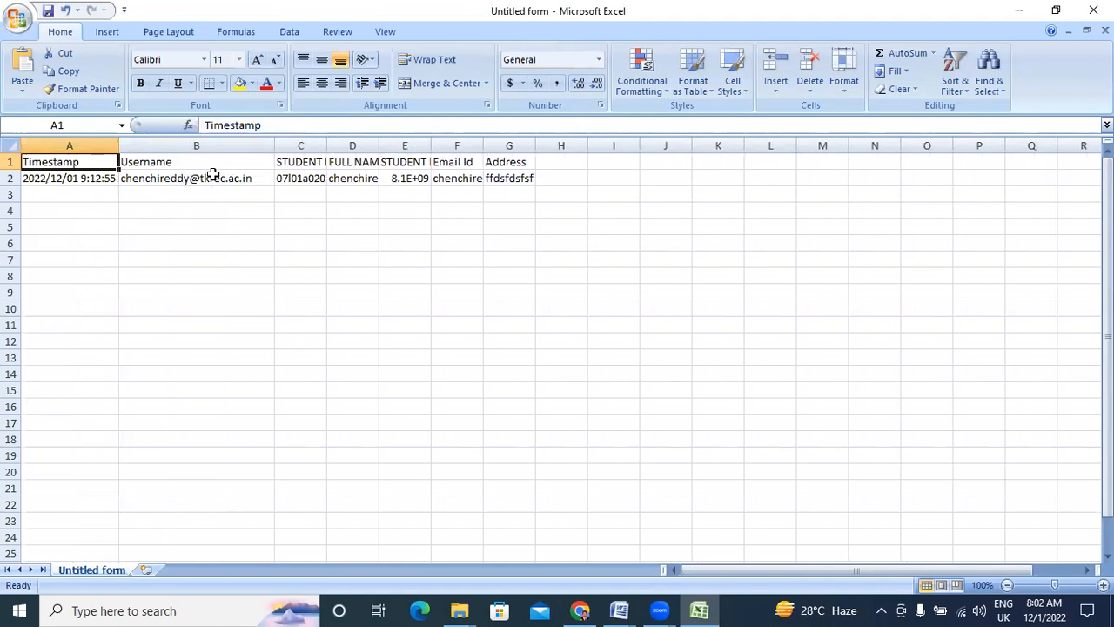
drag(327, 145, 425, 145)
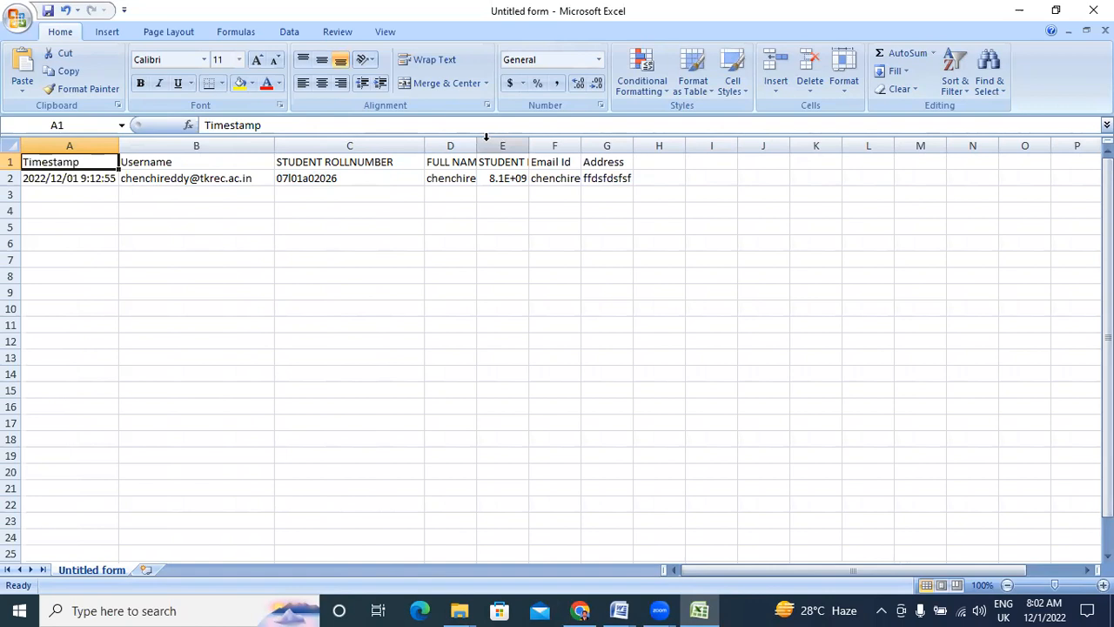
drag(477, 145, 559, 146)
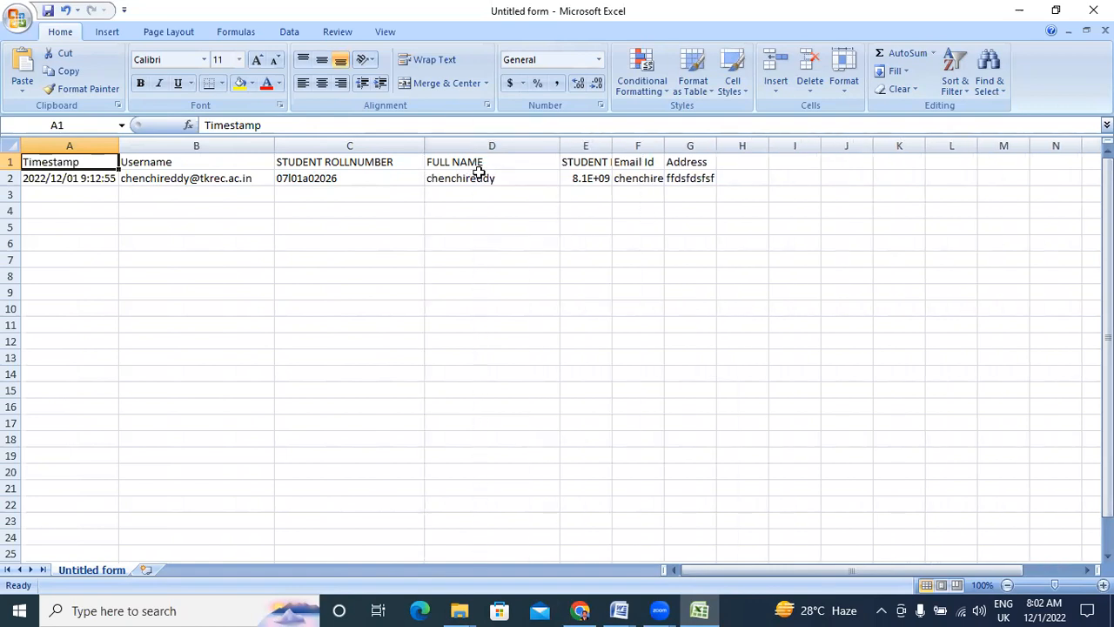
double_click(611, 143)
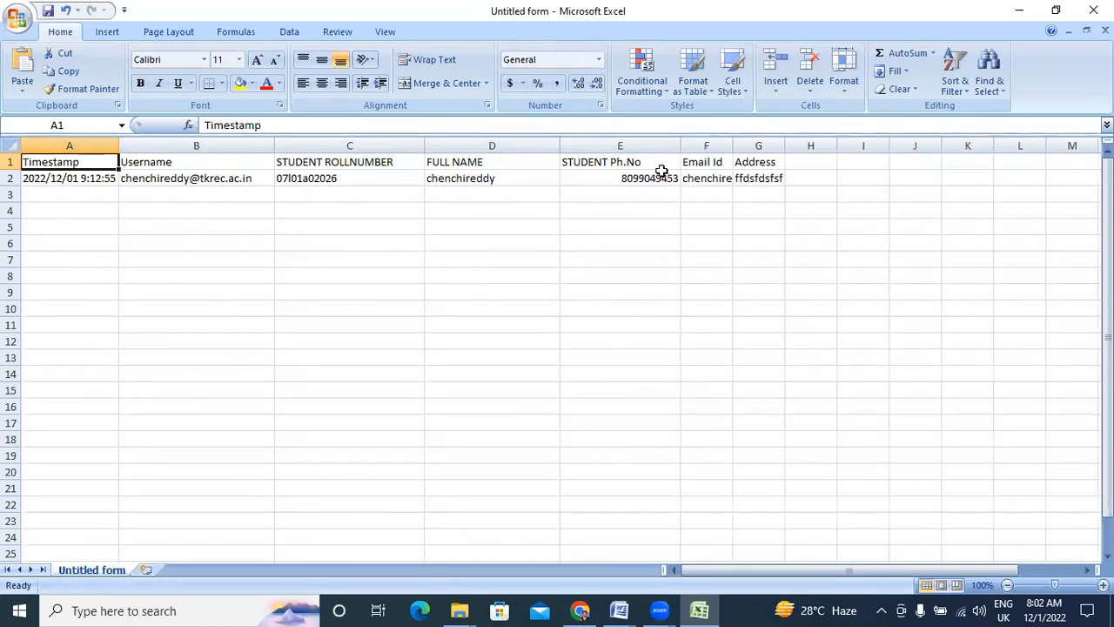
drag(732, 145, 949, 146)
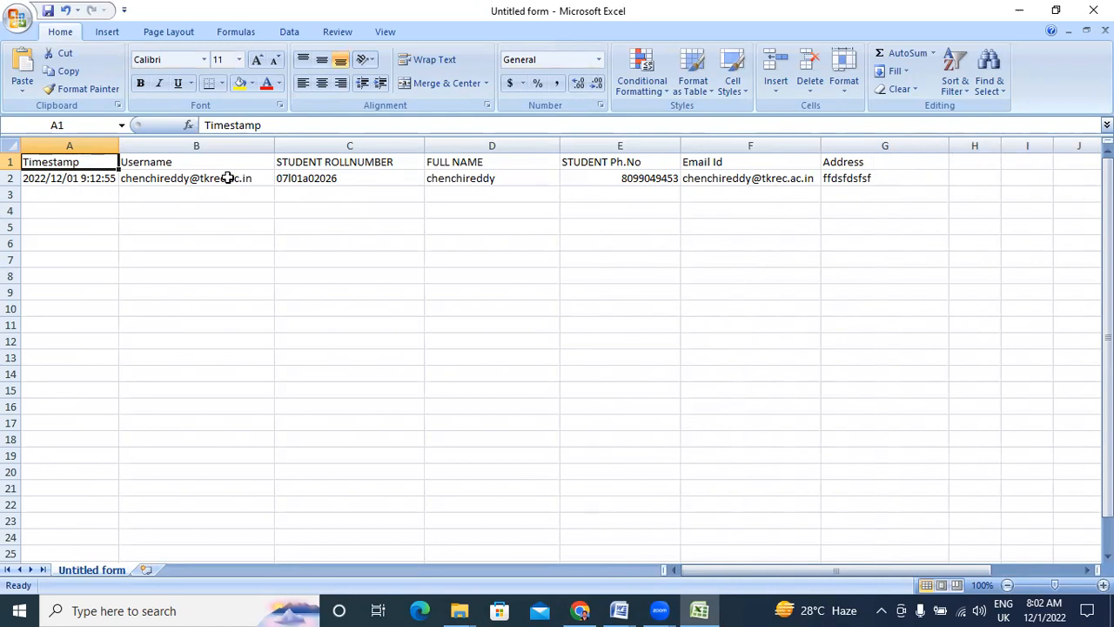
Close the responses workbook without saving the column changes.
scroll(139, 385, down, 10)
scroll(141, 387, up, 10)
click(1094, 10)
click(565, 347)
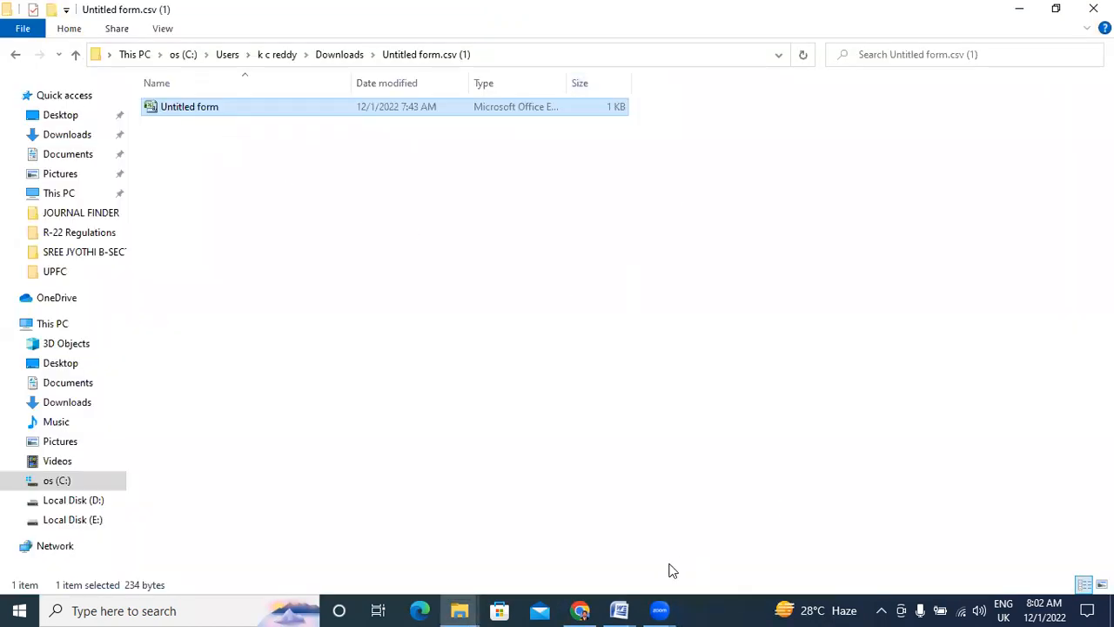
Return to the form's Responses tab and review the 1-response summary through Email Id and Address.
click(580, 611)
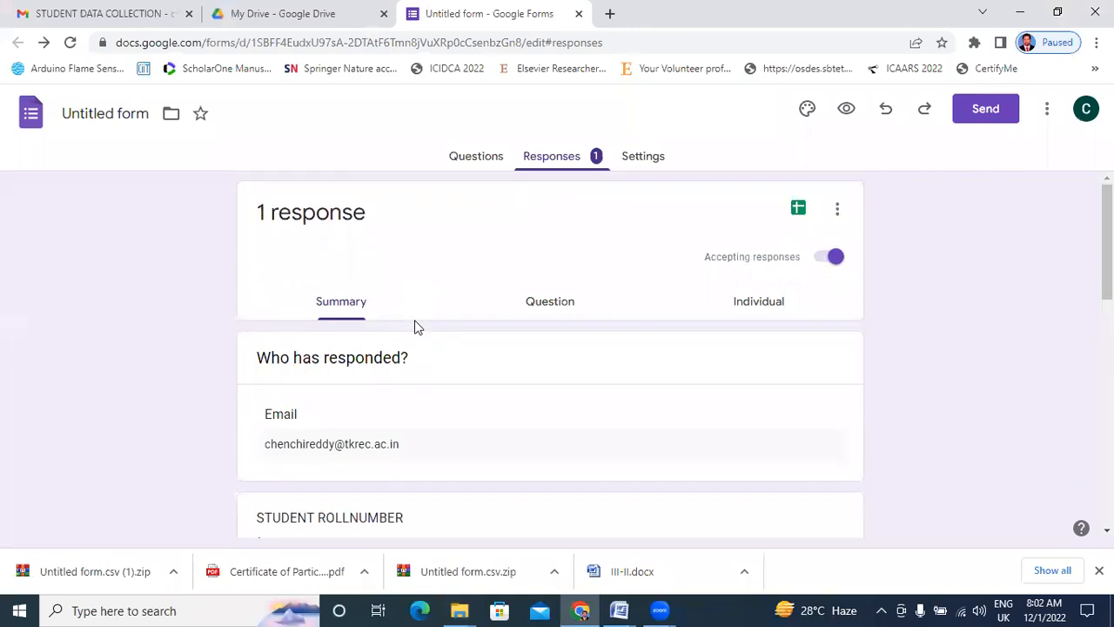
scroll(584, 377, down, 10)
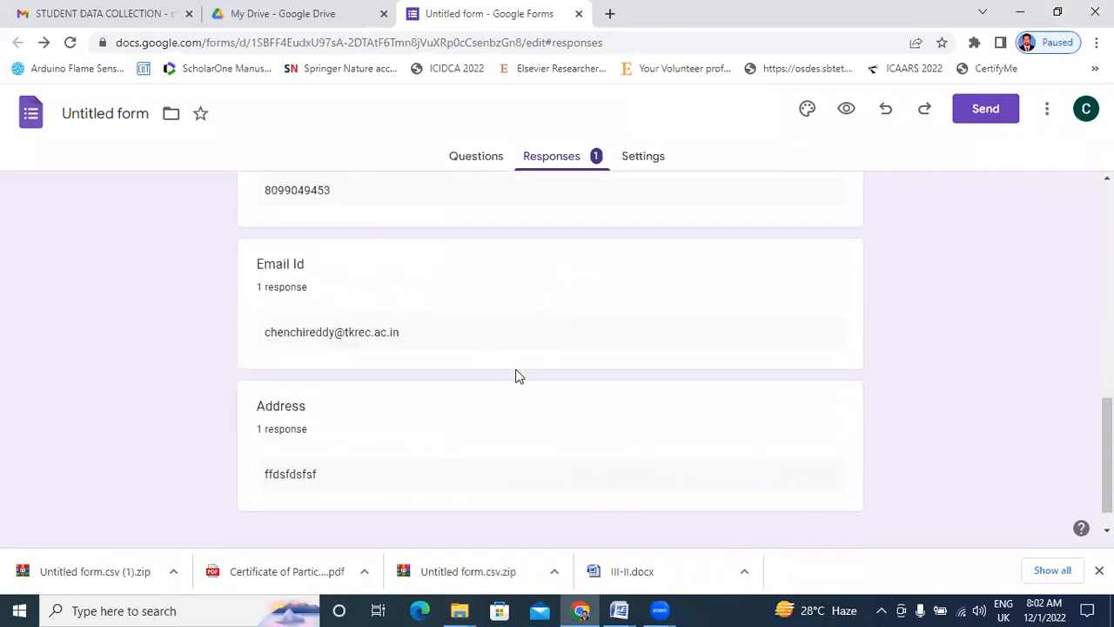
scroll(385, 365, up, 12)
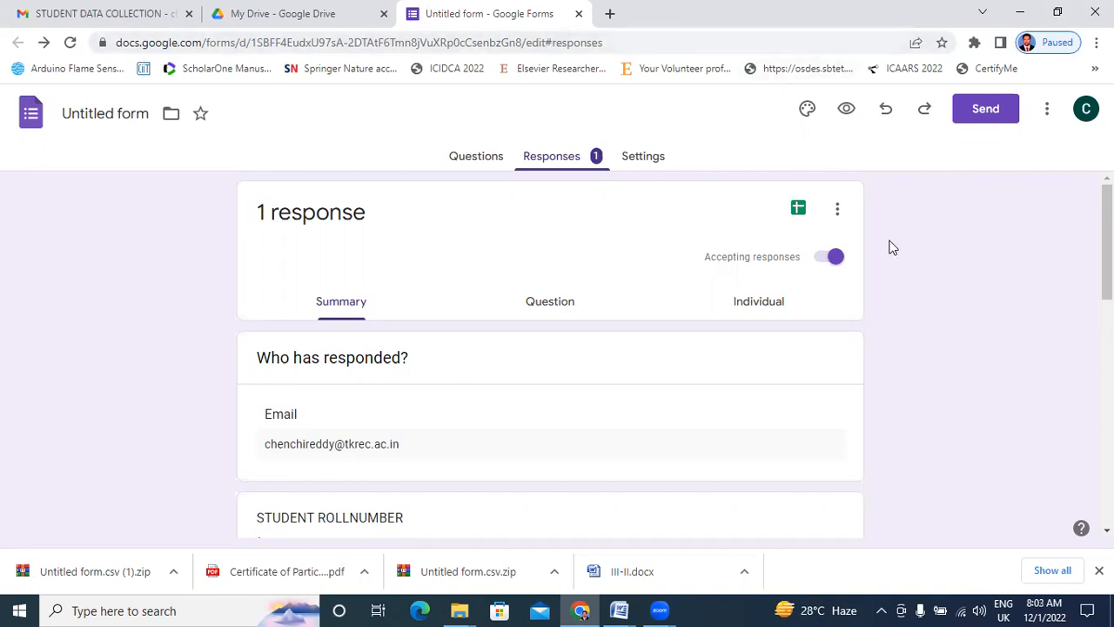
scroll(887, 247, down, 10)
scroll(888, 253, down, 1)
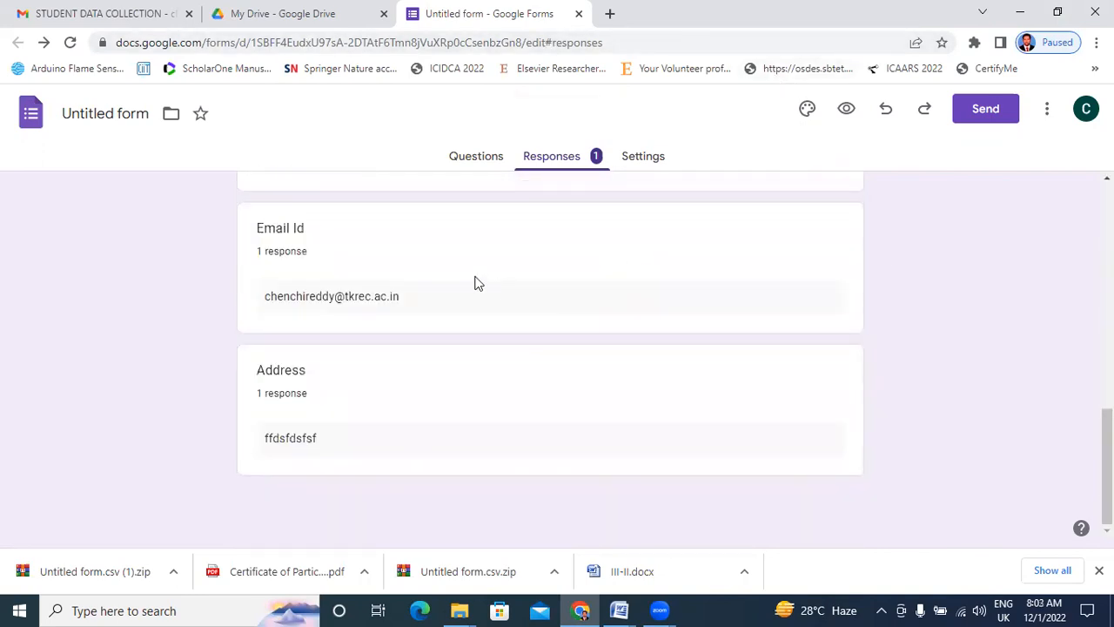
scroll(474, 283, up, 10)
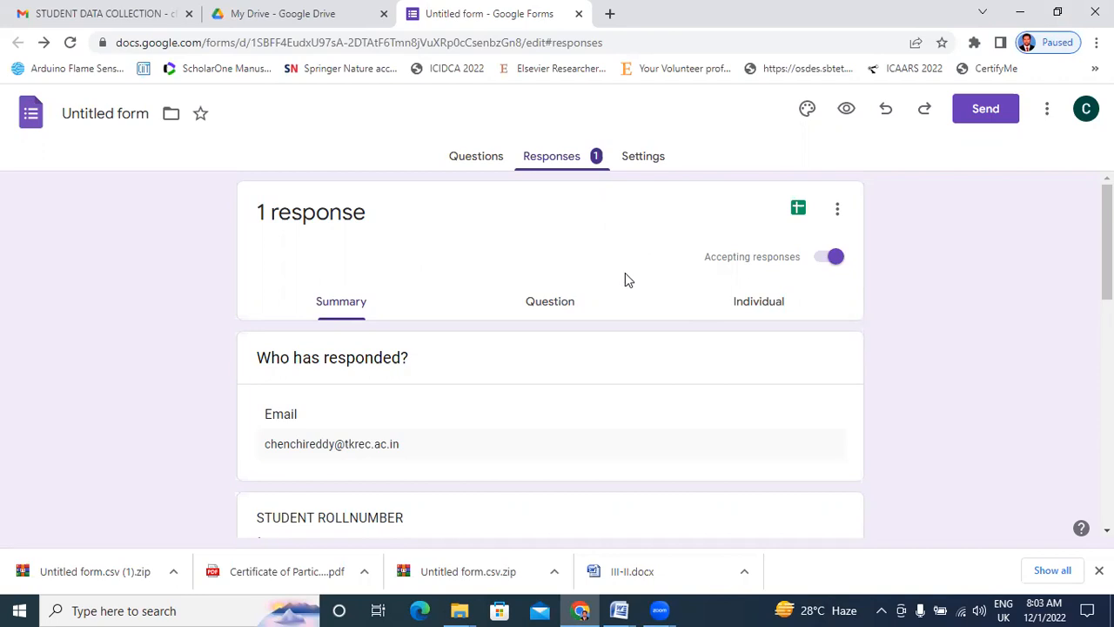